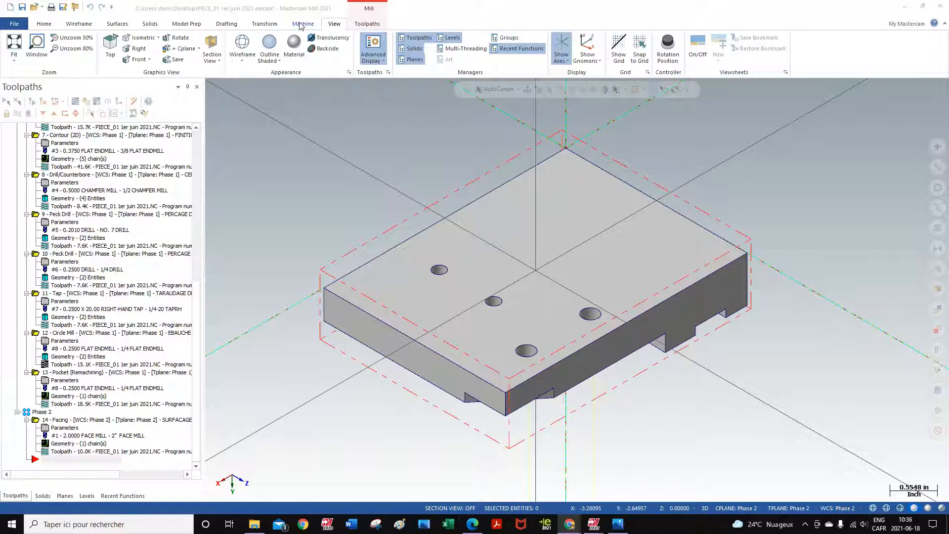
Step: Start a 2D Contour toolpath in Phase 2 and chain the outer perimeter of the part's upper face
left_click(366, 24)
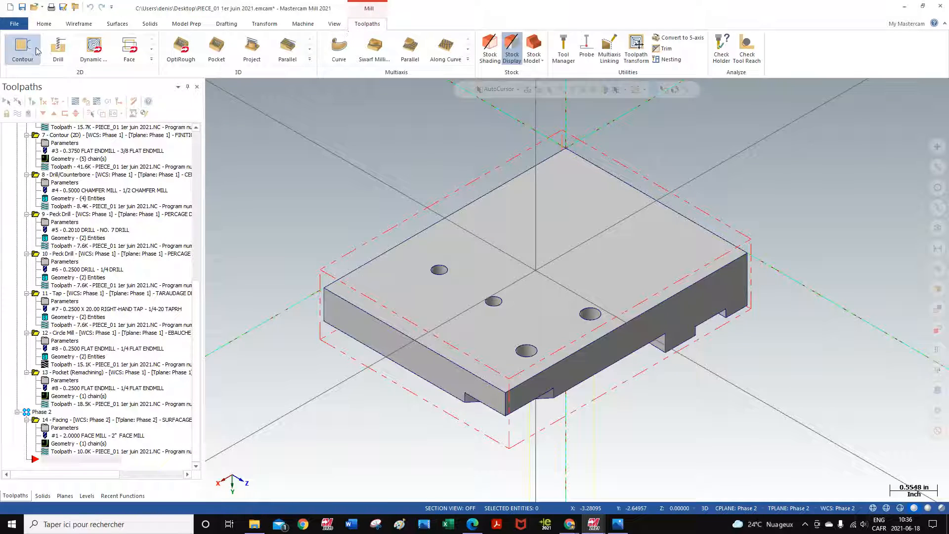
left_click(20, 49)
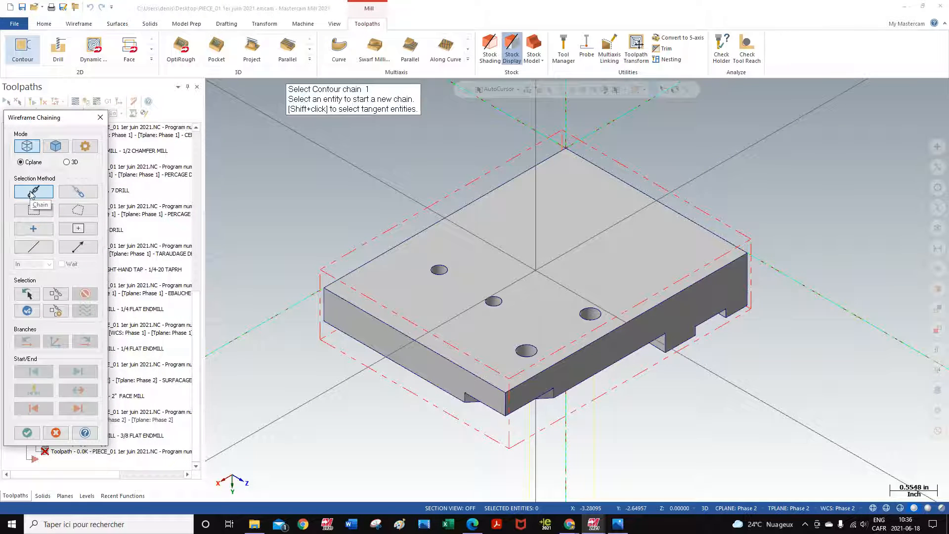
left_click(743, 255)
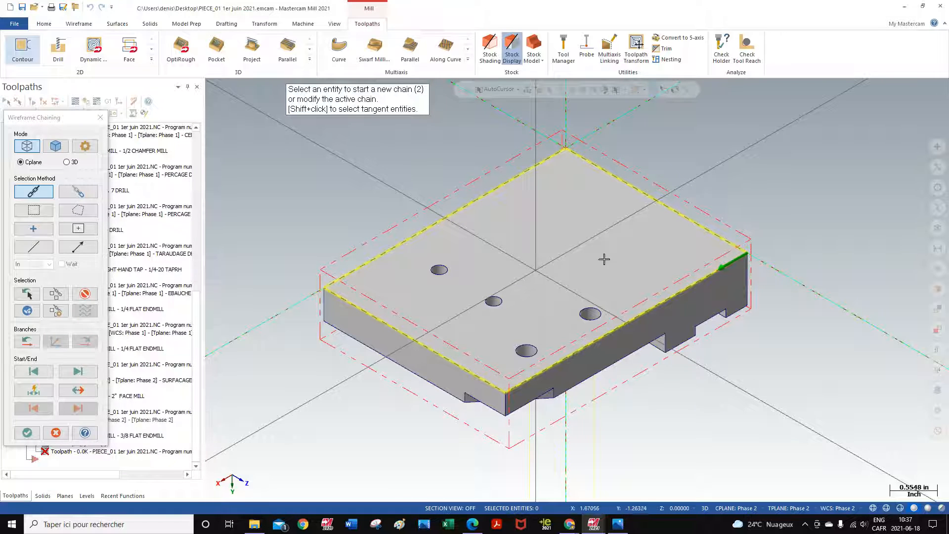
Step: Add the edges of the four holes as contour chains, reverse each hole's chain direction, and accept the selection
left_click(601, 310)
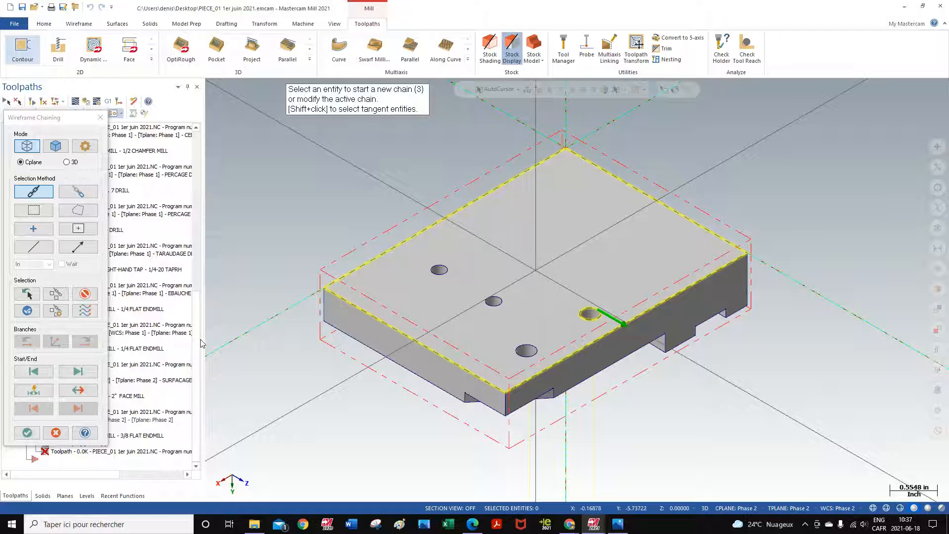
left_click(79, 390)
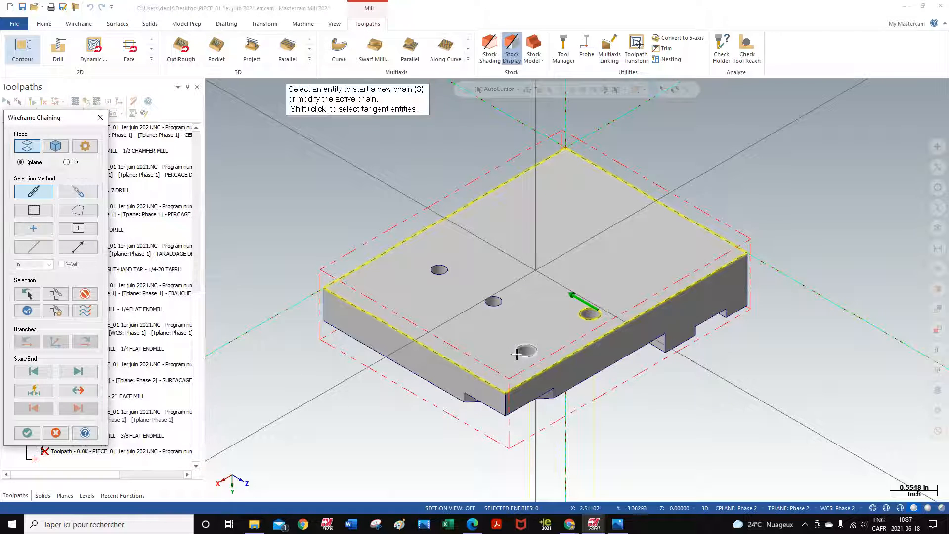
left_click(535, 350)
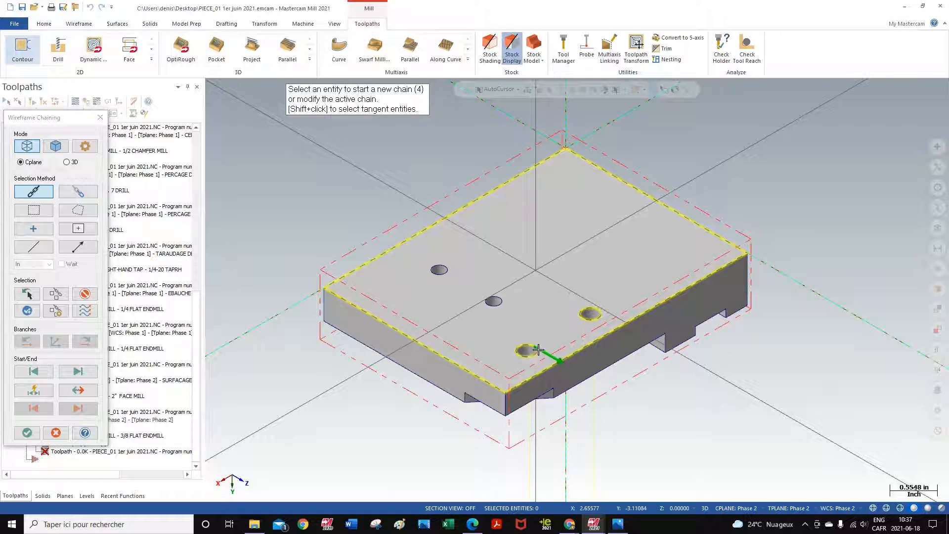
left_click(79, 390)
left_click(79, 390)
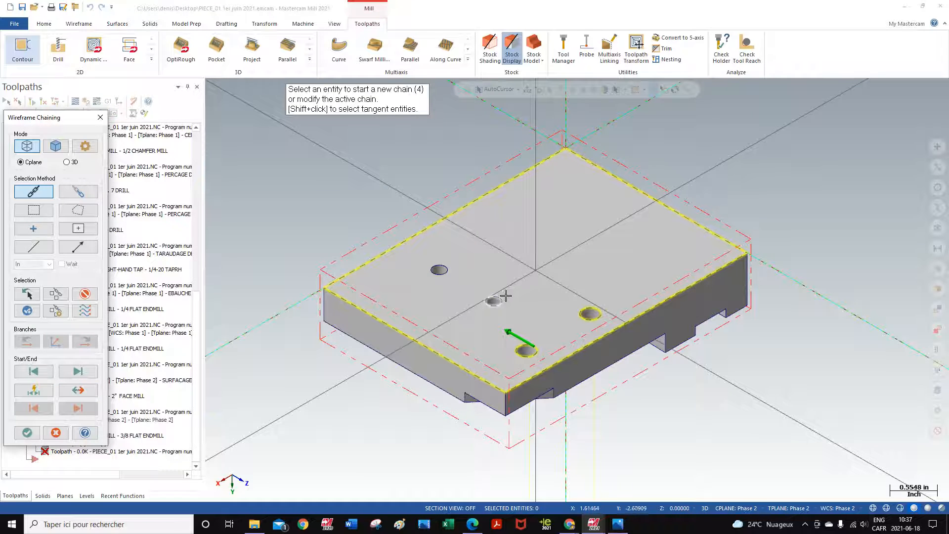
left_click(502, 301)
left_click(79, 390)
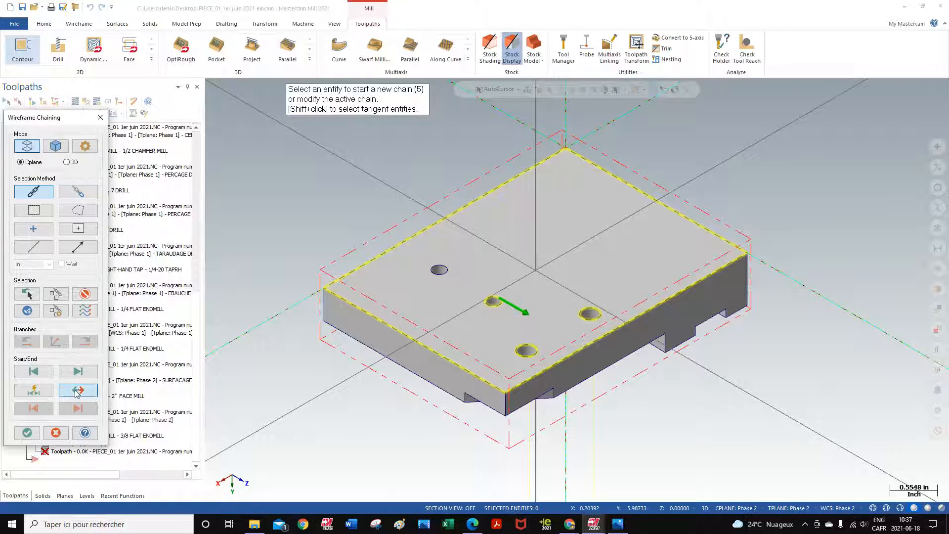
left_click(439, 269)
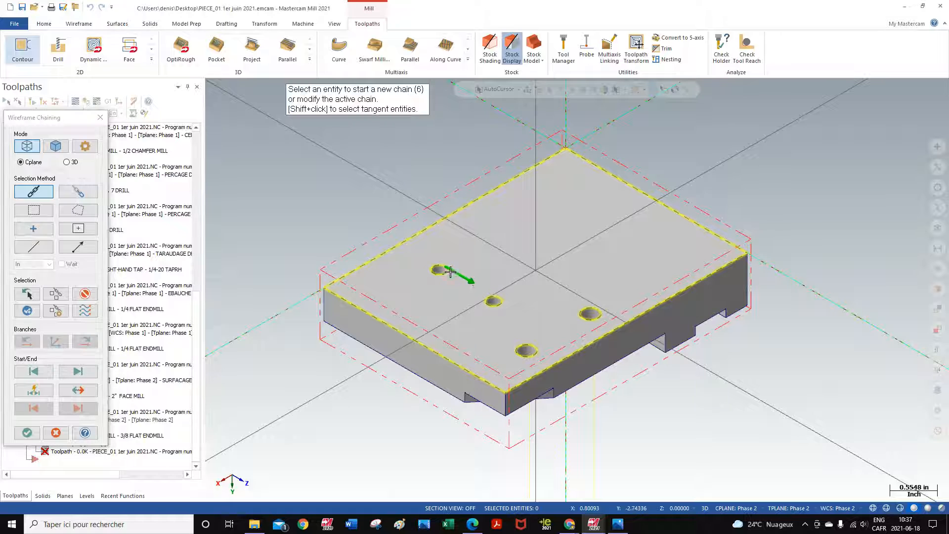
left_click(79, 391)
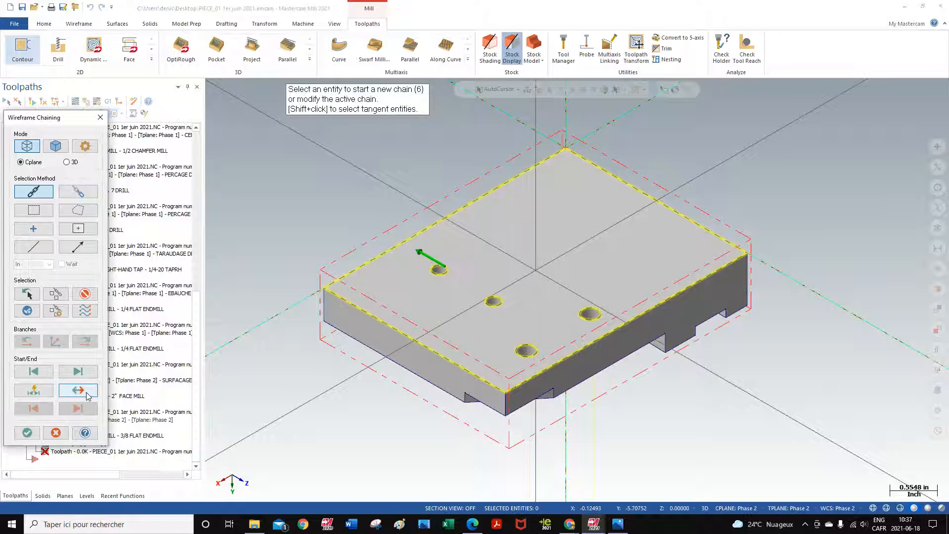
left_click(27, 433)
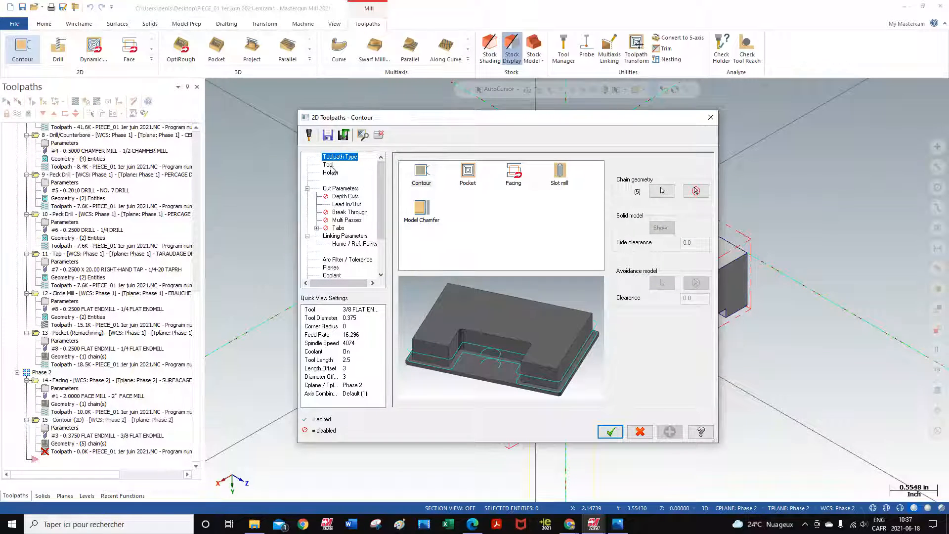
Step: Select tool #4, the 1/2 CHAMFER MILL, for the contour and enter the comment CHANFREINAGE
left_click(329, 166)
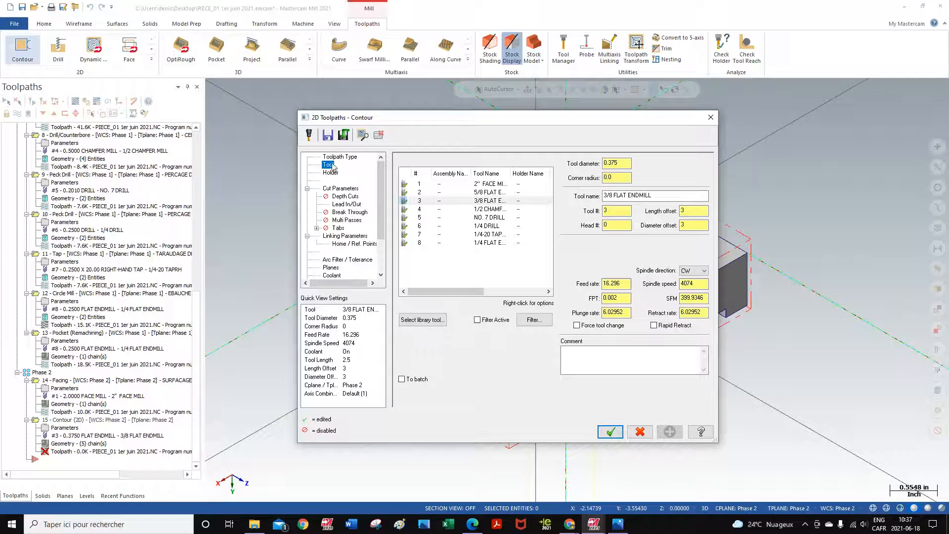
left_click(491, 210)
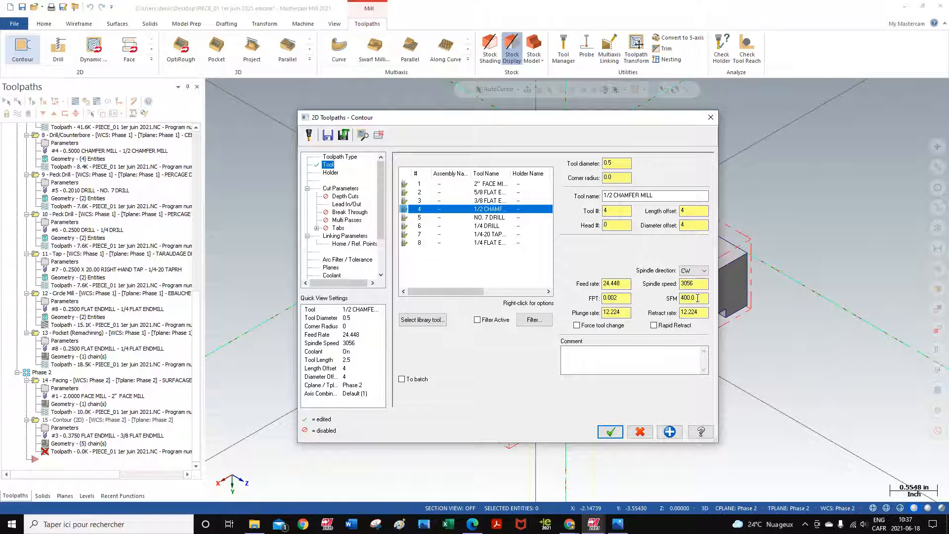
left_click(570, 355)
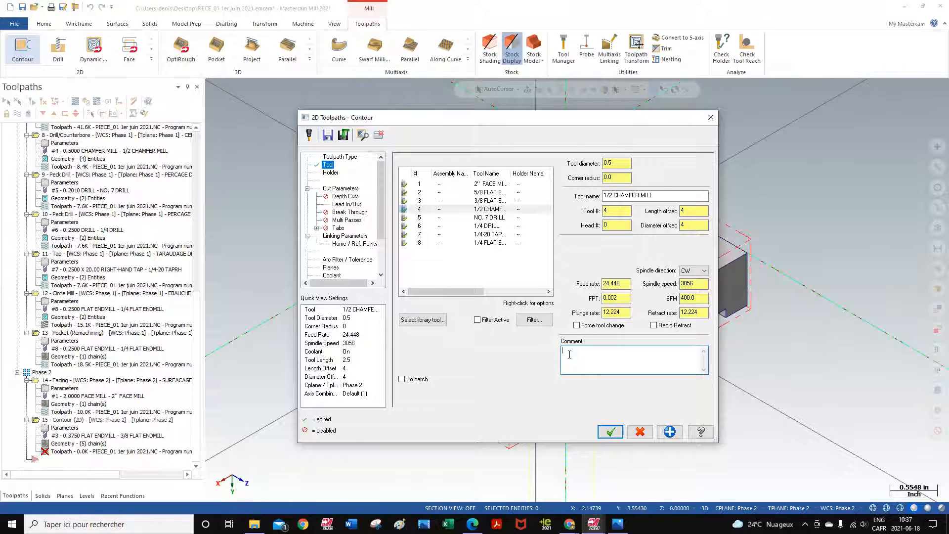
type("CHANFREINAGE")
Step: Set the contour type to 2D chamfer with a chamfer width of 0.015 and edit the bottom offset
left_click(352, 191)
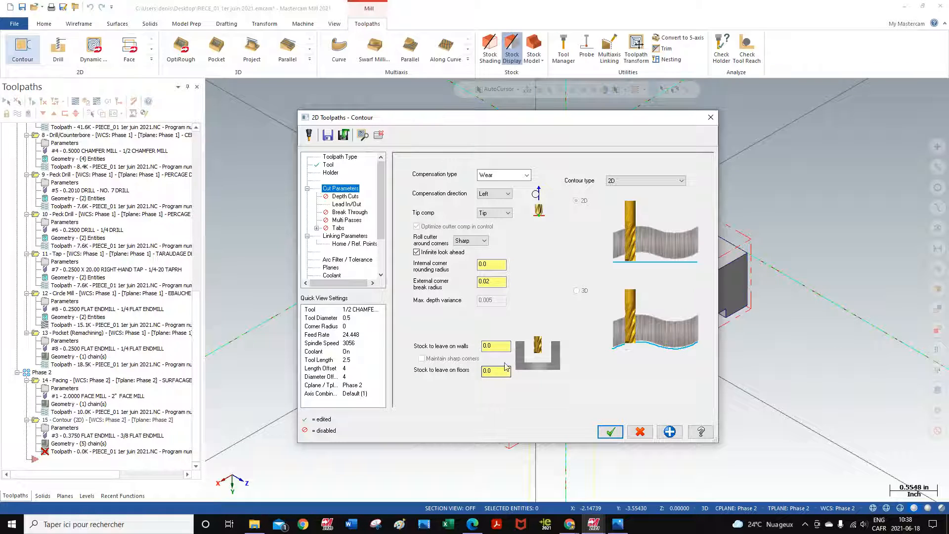
left_click(683, 181)
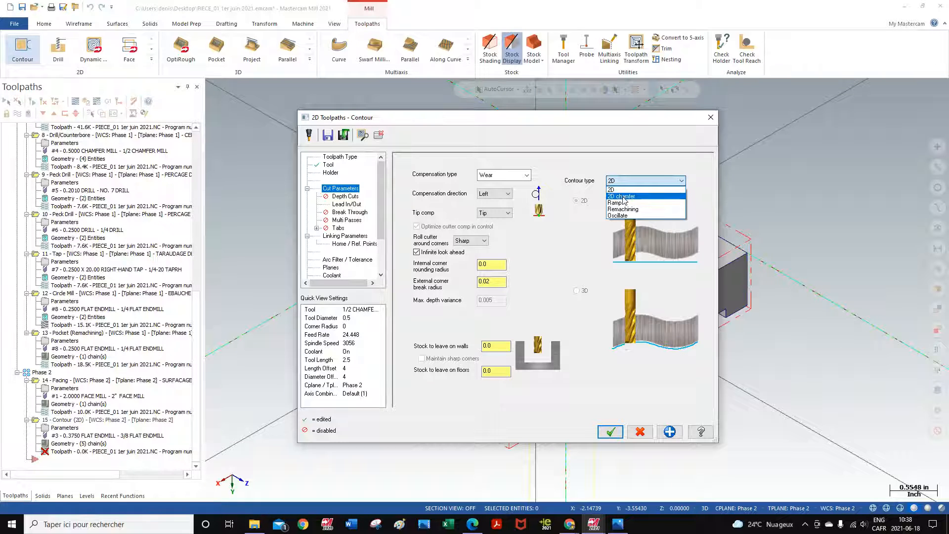
left_click(622, 196)
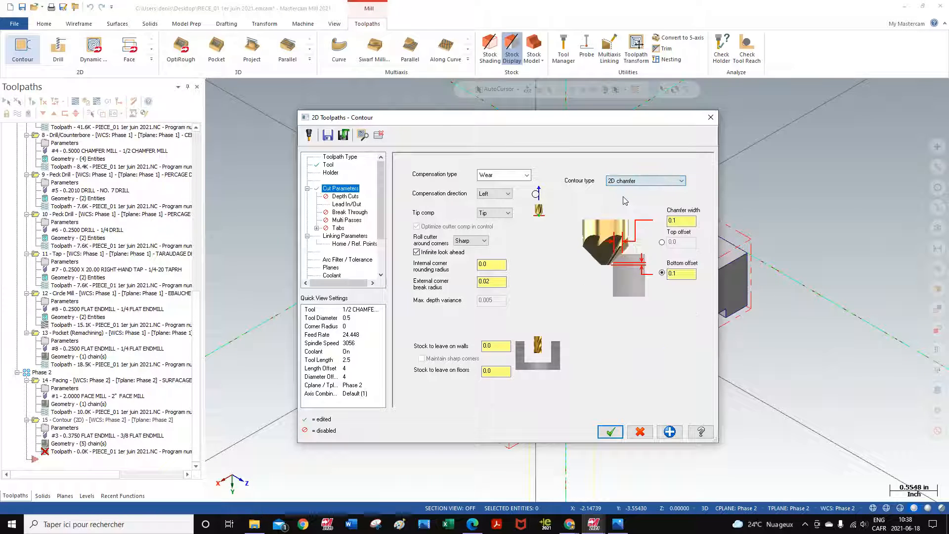
double_click(679, 222)
type("0.015")
left_click_drag(682, 274, 671, 276)
left_click(685, 221)
Step: Make the contour's linking depth of 0.0 absolute, review the lead-in/out and coolant settings, and generate the toolpath
left_click(344, 205)
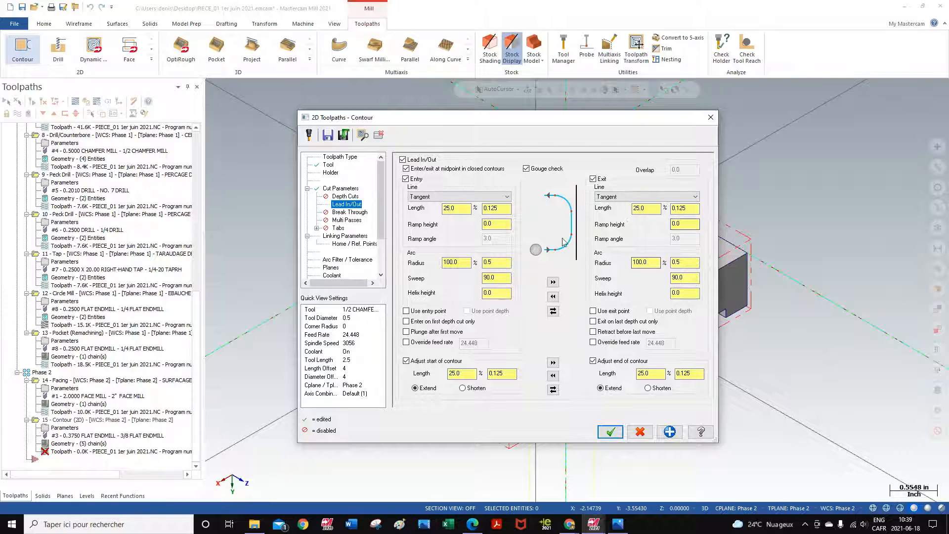
left_click(355, 238)
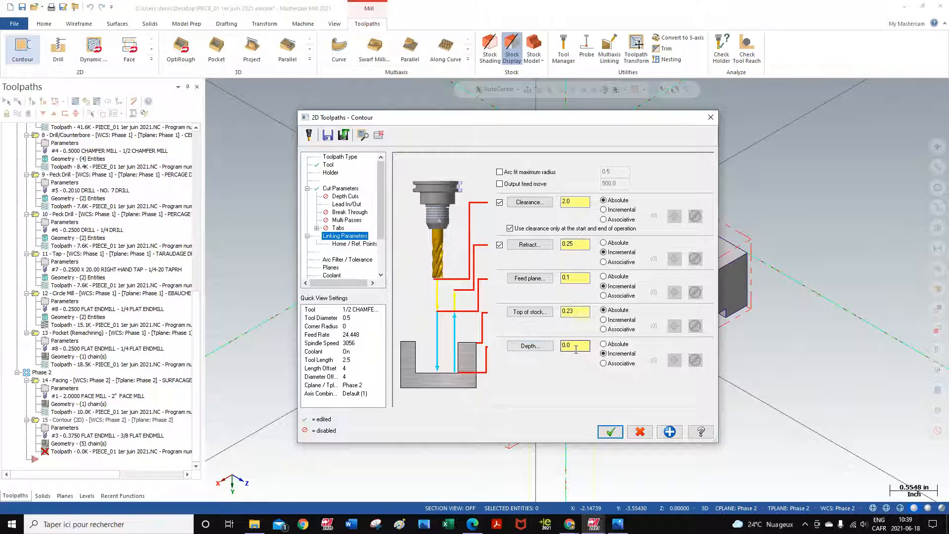
left_click(603, 344)
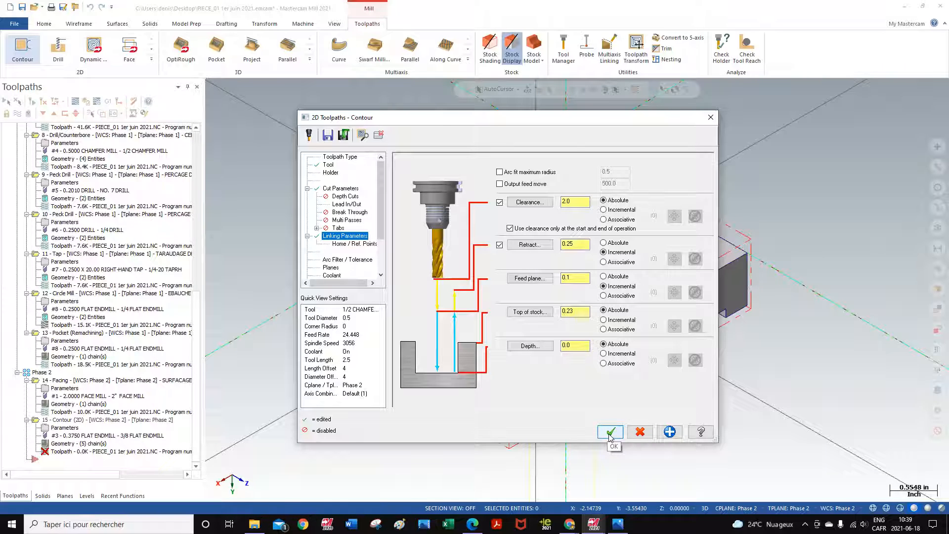
left_click(332, 275)
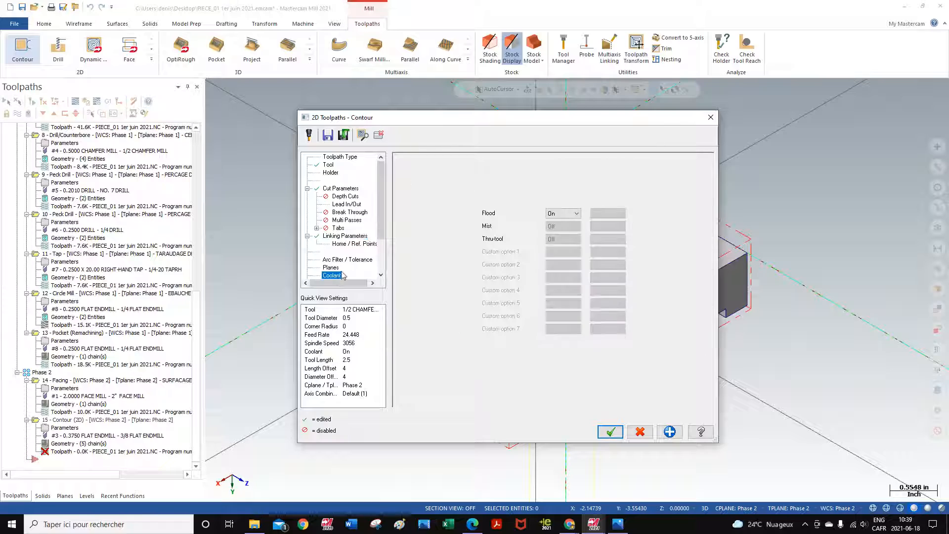
left_click(611, 432)
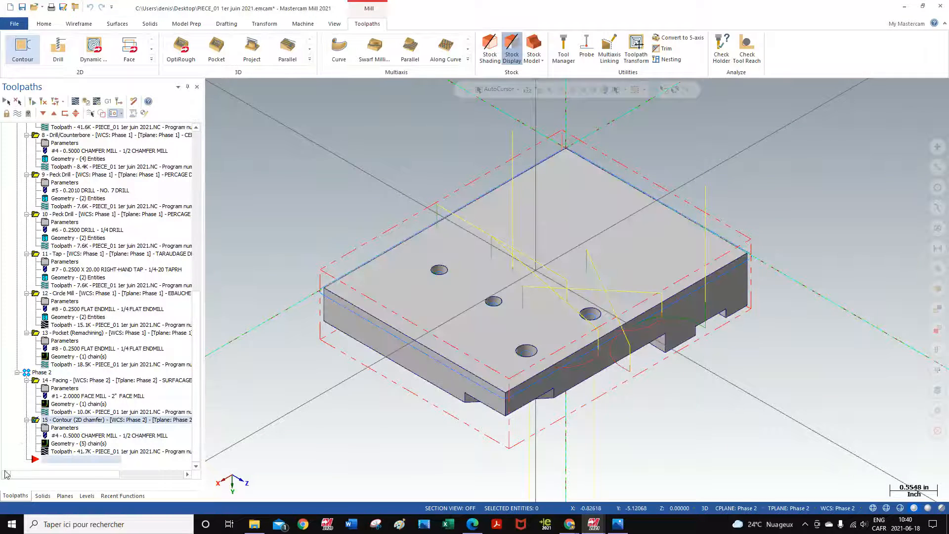
Step: Backplot the 2D chamfer operation and examine the tool's motion from the side and from above
left_click(46, 453)
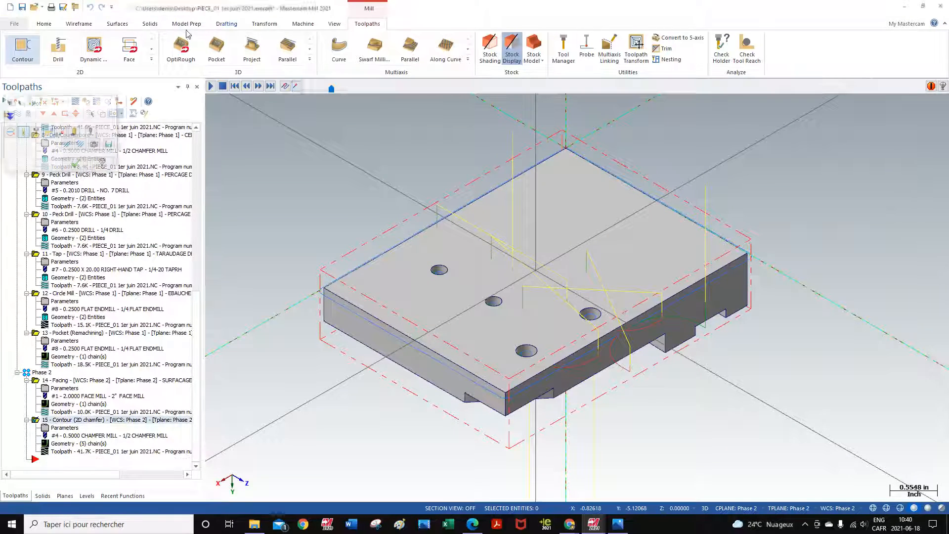
left_click(211, 87)
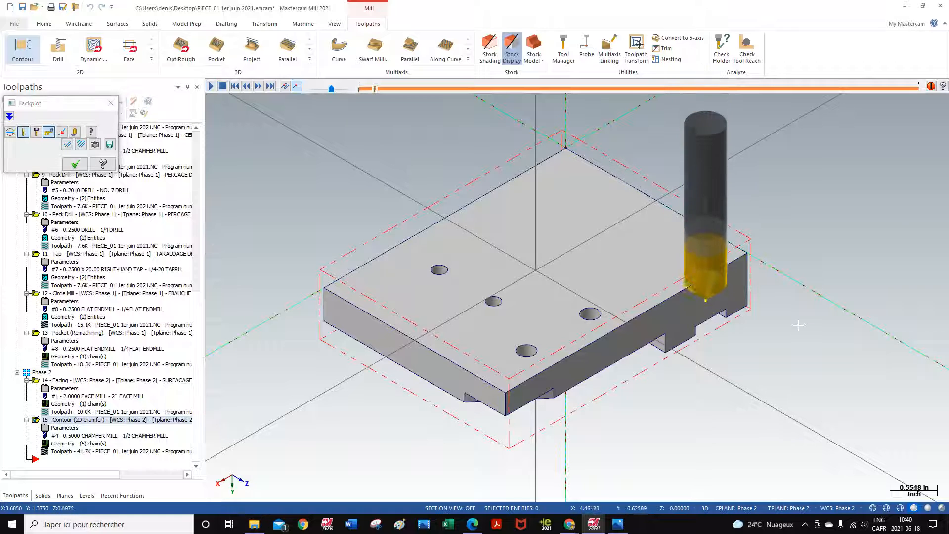
right_click(778, 287)
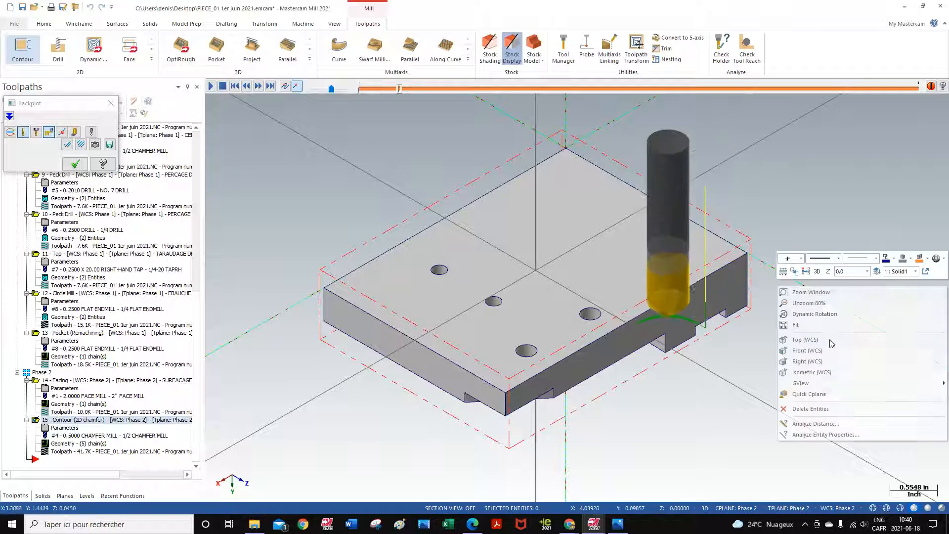
left_click(807, 362)
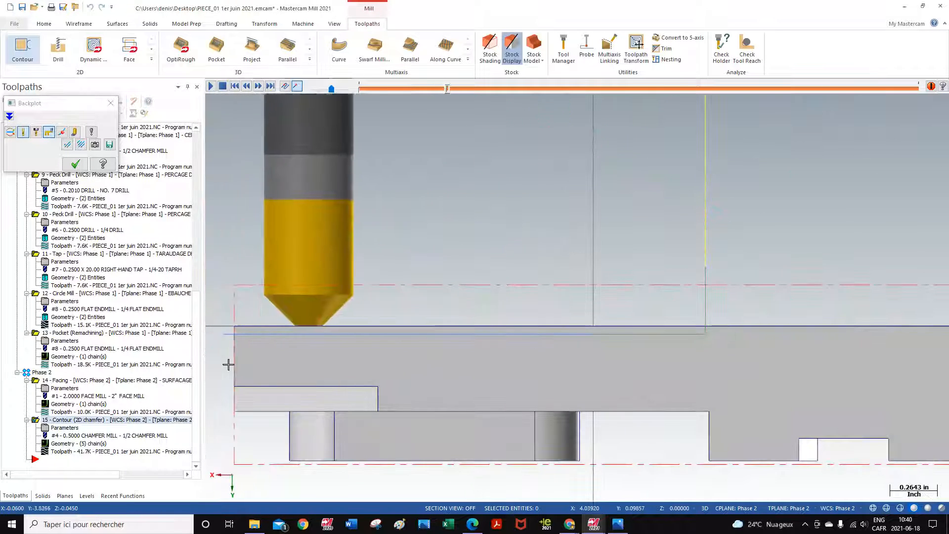
scroll(806, 314, "up", 2)
scroll(811, 310, "down", 4)
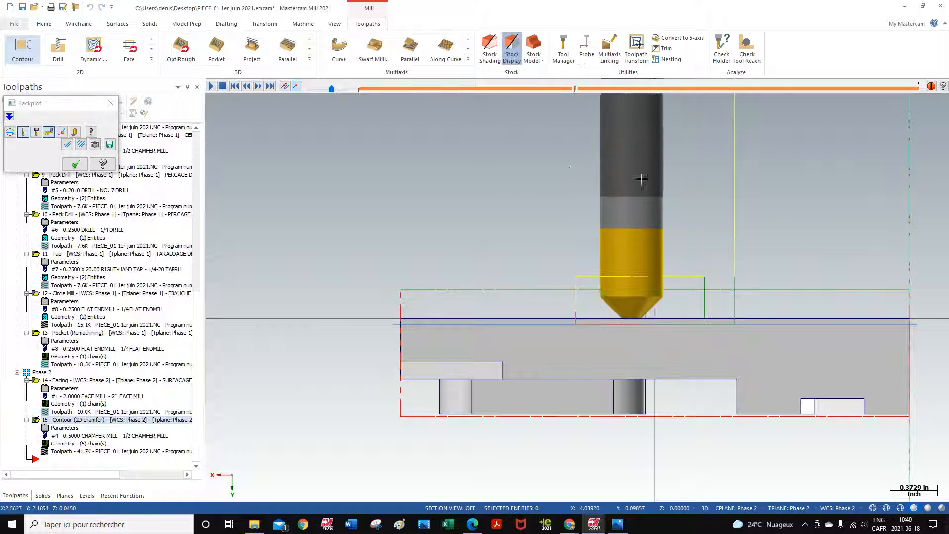
right_click(513, 158)
left_click(542, 235)
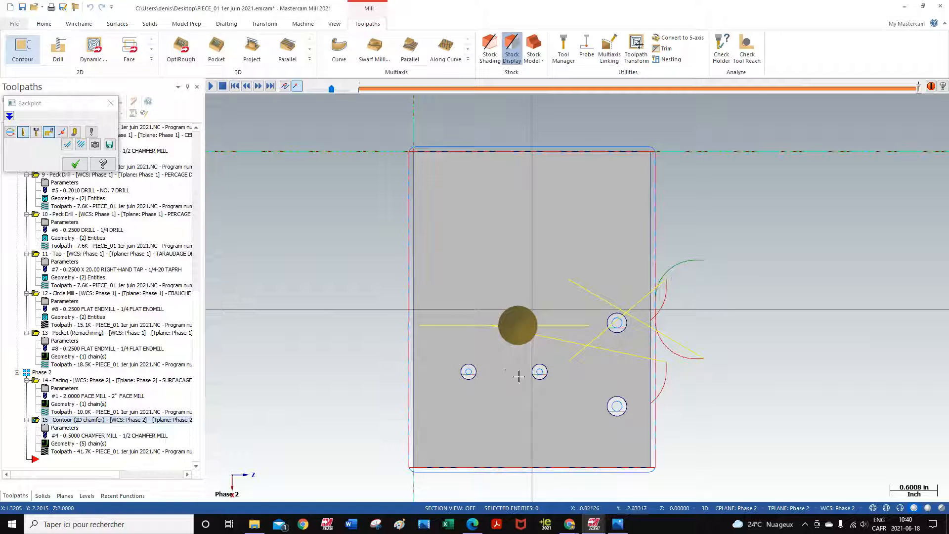
left_click(75, 164)
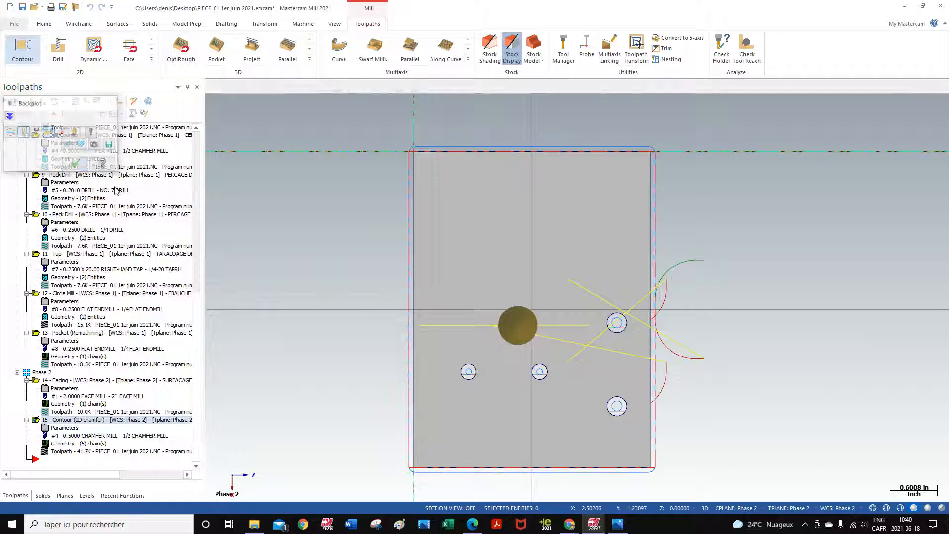
Step: Display the part in isometric view and launch a verification of the operations in Mastercam Simulator
right_click(748, 238)
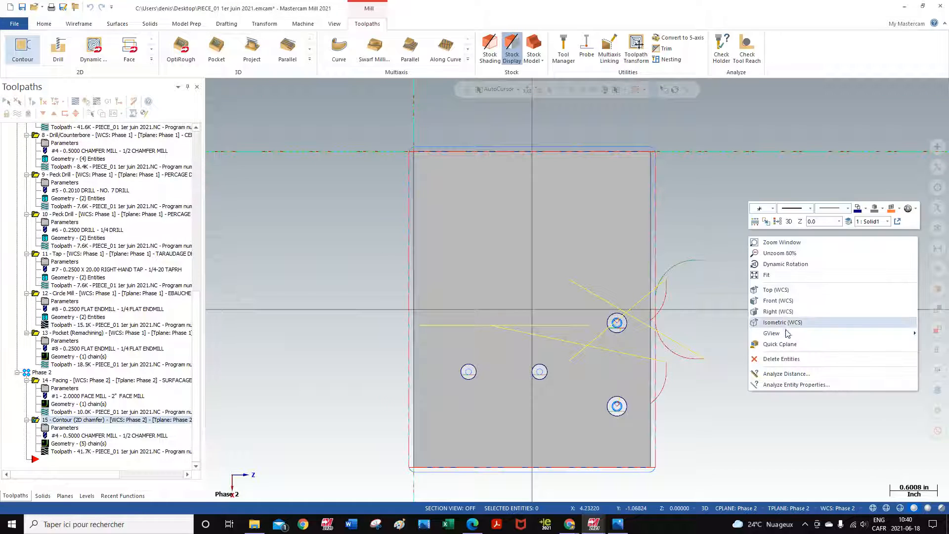
left_click(772, 321)
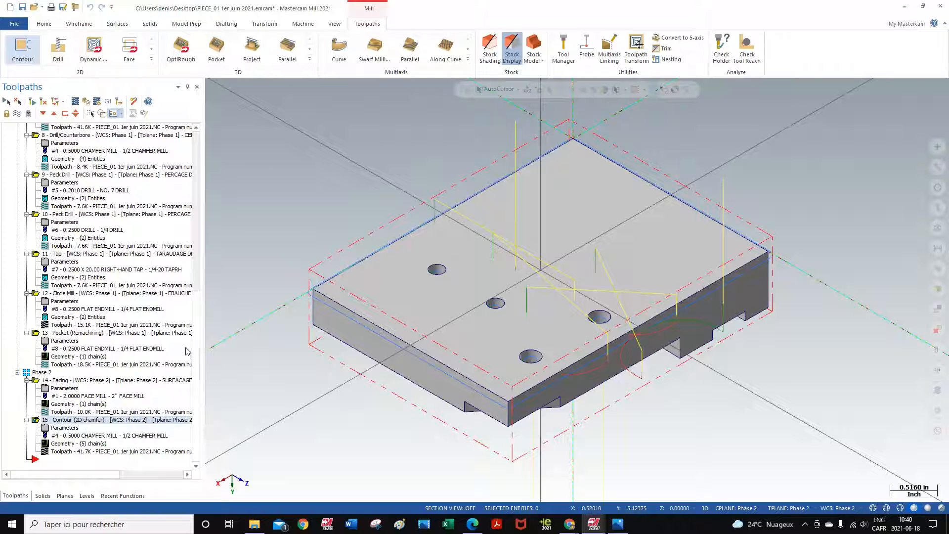
left_click_drag(197, 319, 200, 67)
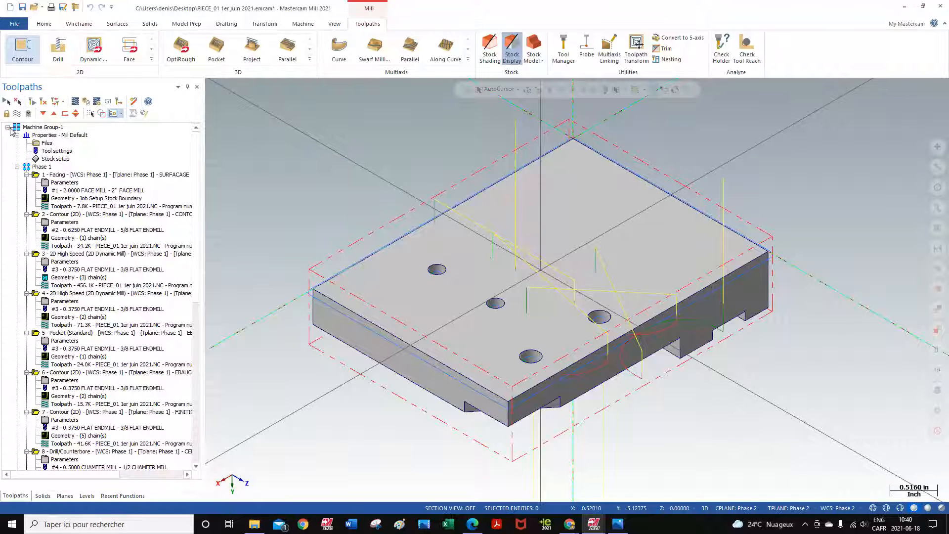
left_click(87, 104)
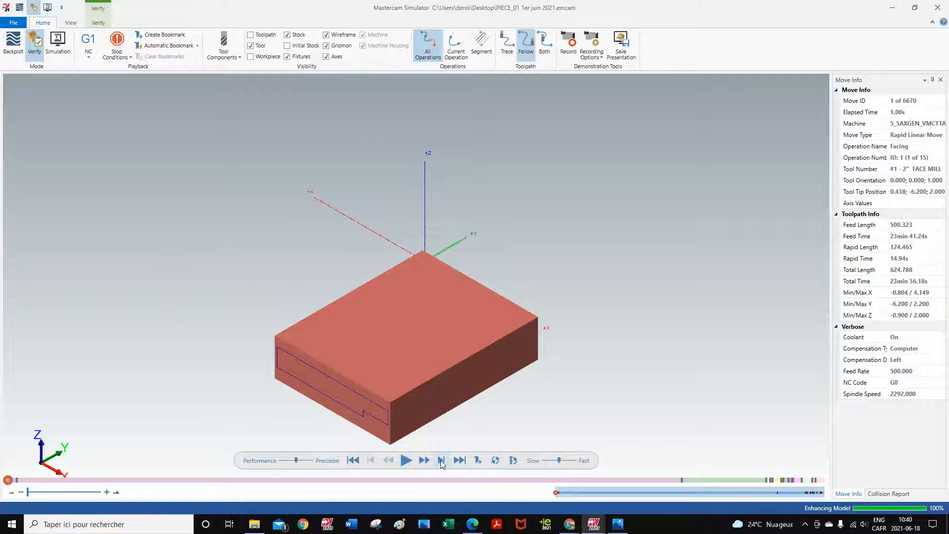
Step: Advance the verification one operation at a time through Phase 1 and the Phase 2 facing to the chamfer contour
left_click(441, 460)
left_click(441, 460)
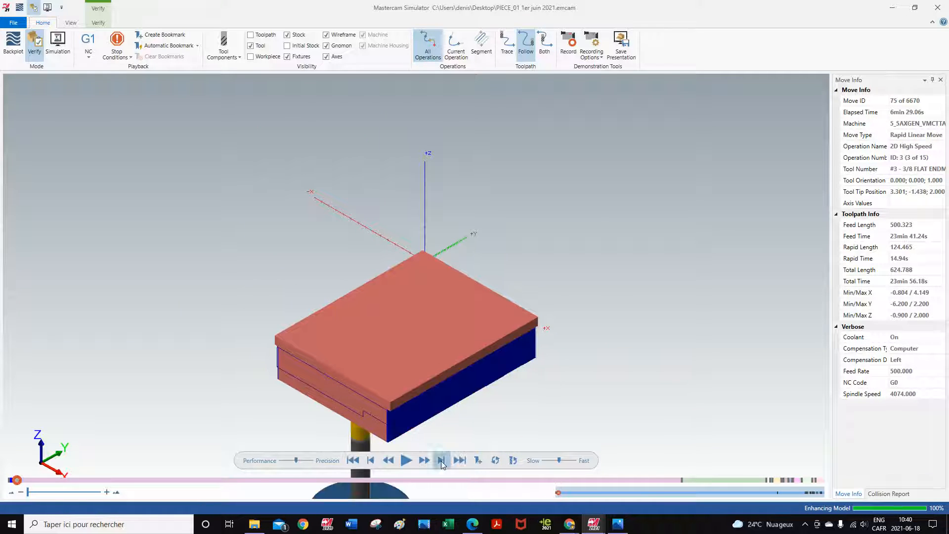
left_click(441, 460)
left_click(441, 461)
left_click(441, 460)
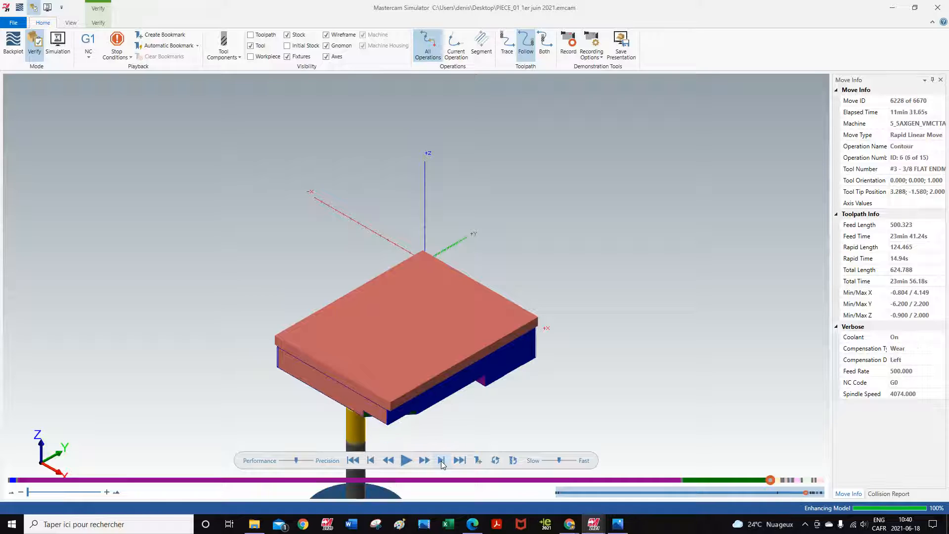
left_click(441, 460)
left_click(441, 461)
left_click(441, 460)
left_click(441, 460)
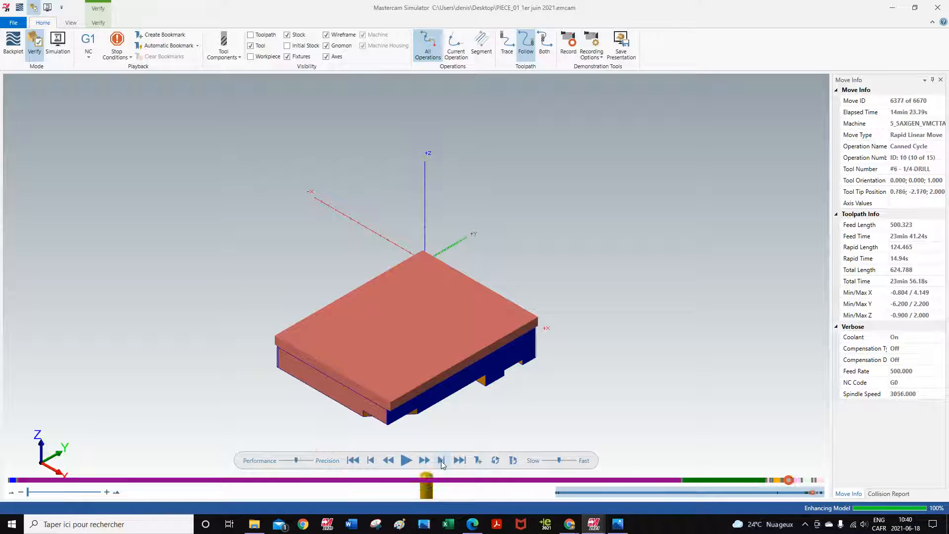
left_click(441, 460)
left_click(441, 460)
left_click(441, 461)
left_click(441, 461)
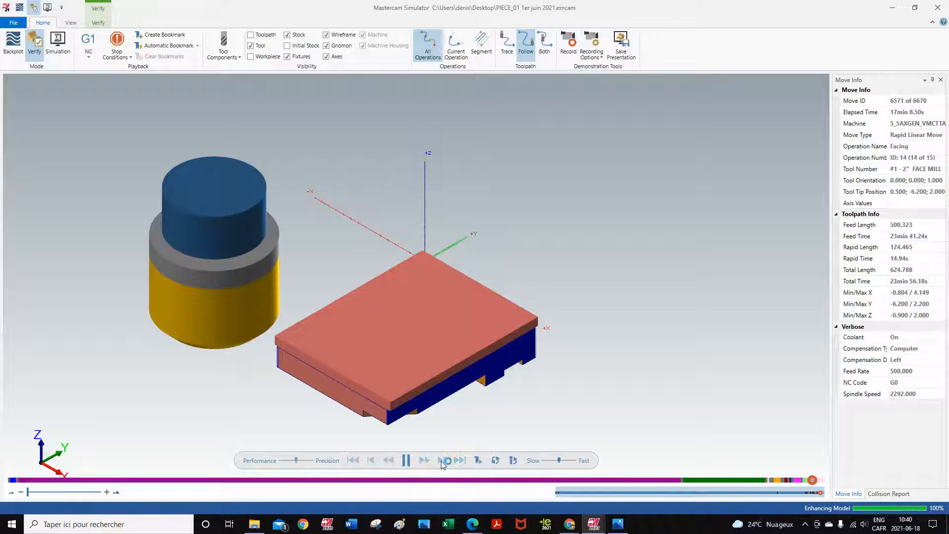
left_click(441, 460)
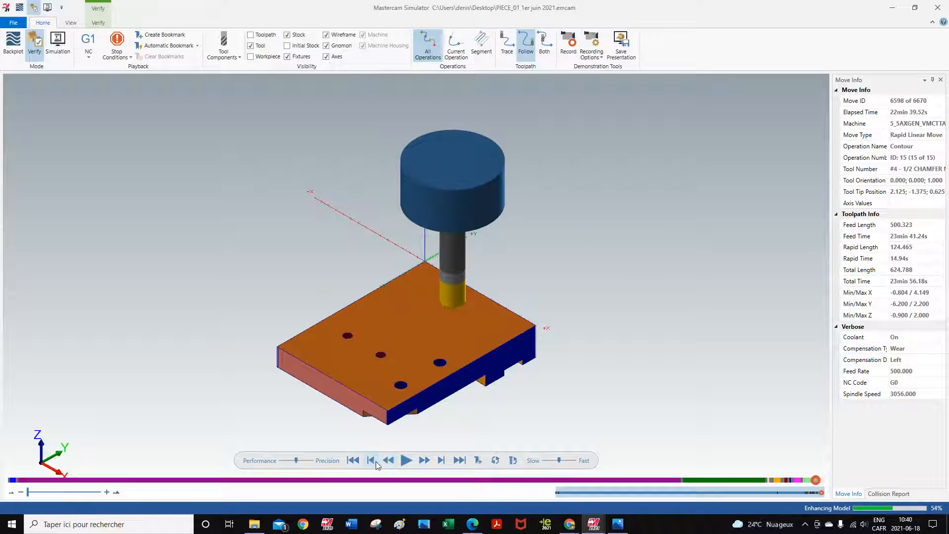
Step: Step move by move through the chamfer mill's pass around the part's outer edge
left_click(426, 460)
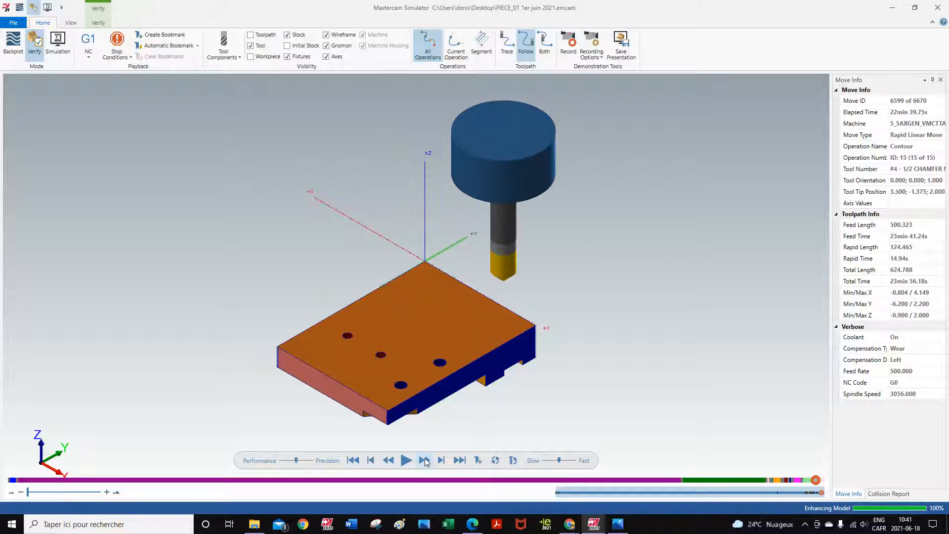
left_click(425, 460)
left_click(425, 460)
left_click(425, 461)
left_click(425, 461)
left_click(425, 460)
left_click(425, 460)
left_click(425, 460)
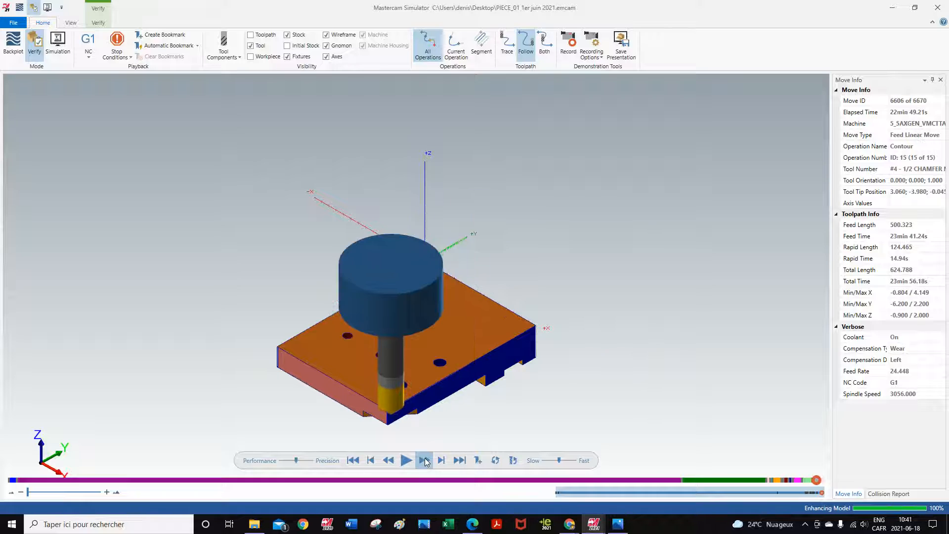
left_click(425, 460)
left_click(425, 460)
left_click(425, 460)
left_click(425, 460)
left_click(425, 461)
left_click(425, 461)
left_click(425, 461)
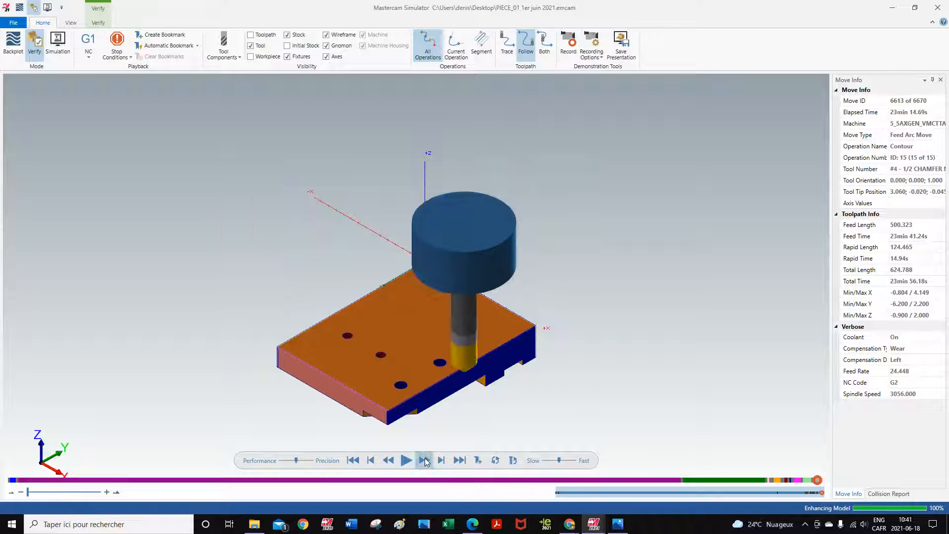
left_click(426, 460)
left_click(425, 460)
left_click(426, 460)
left_click(425, 460)
left_click(425, 460)
left_click(425, 461)
left_click(425, 460)
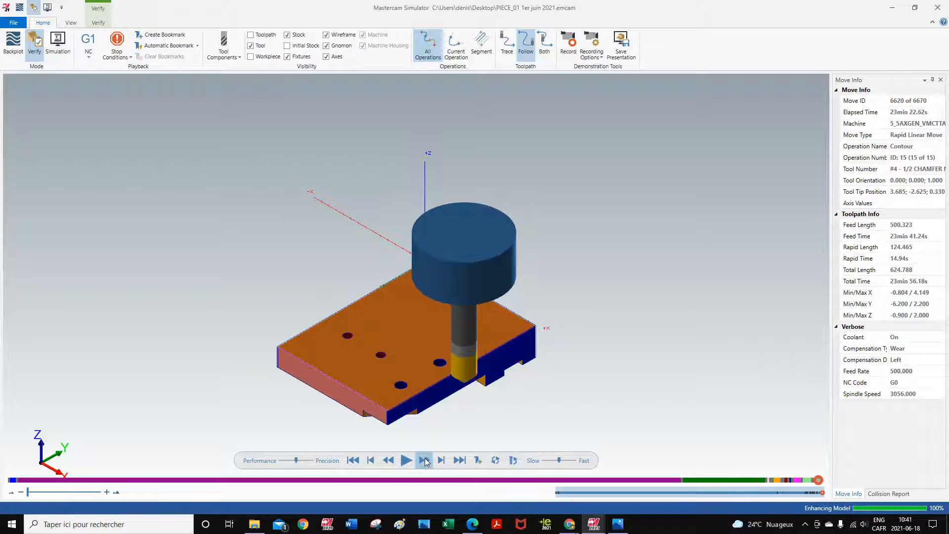
Step: Step through the chamfering moves on the two larger holes and examine the tool's entry and exit paths
left_click(425, 460)
left_click(425, 460)
left_click(425, 460)
left_click(425, 460)
left_click(425, 460)
left_click(425, 460)
left_click(425, 460)
left_click(426, 460)
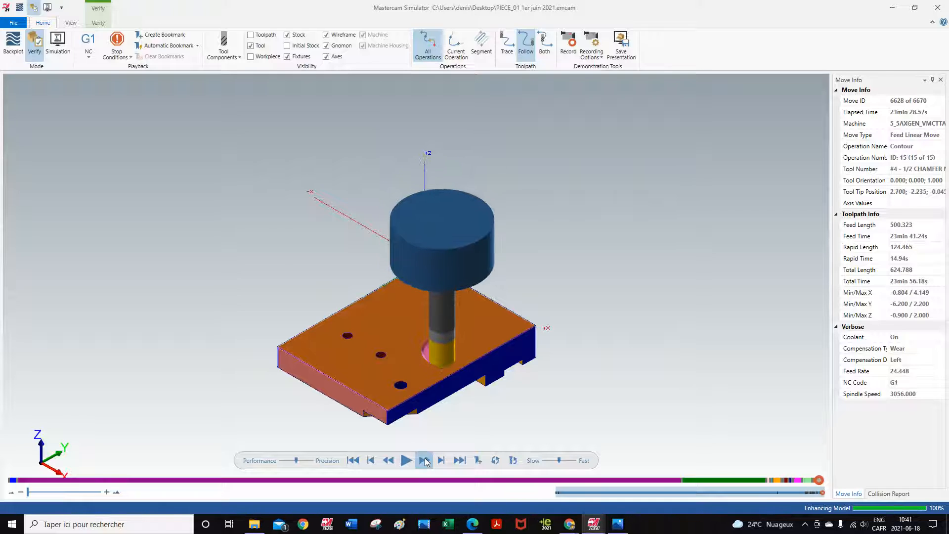
left_click(425, 460)
left_click(426, 460)
left_click(425, 460)
left_click(425, 461)
left_click(426, 460)
left_click(425, 460)
left_click(425, 460)
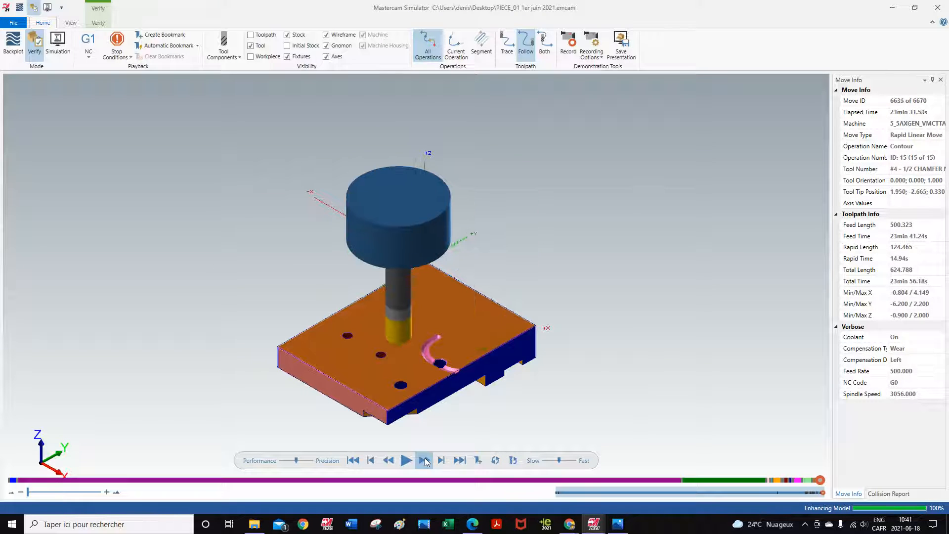
left_click(426, 460)
left_click(425, 460)
left_click(425, 461)
left_click(425, 461)
left_click(425, 460)
left_click(425, 461)
left_click(425, 460)
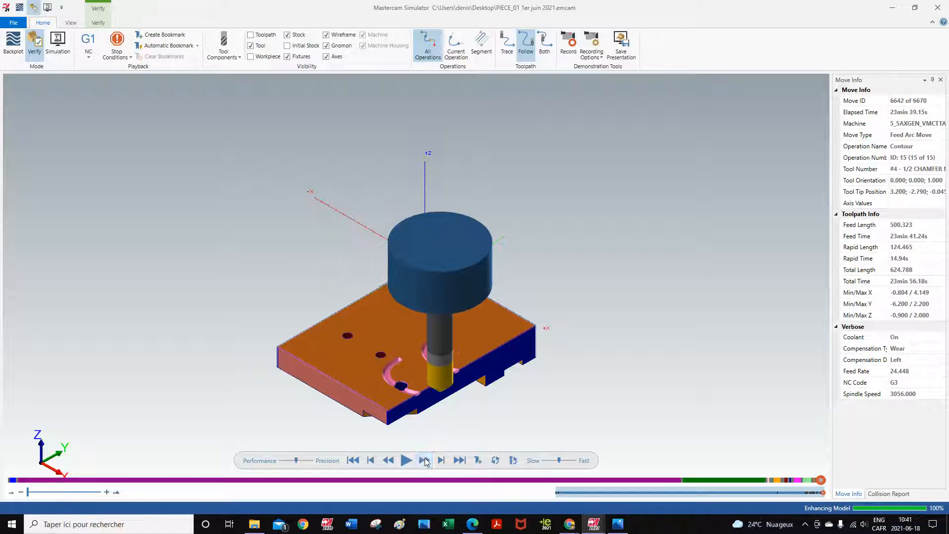
Step: Step through the chamfering moves on the two smaller holes, then return to Mastercam's toolpath list
left_click(426, 460)
left_click(425, 461)
left_click(425, 461)
left_click(426, 461)
left_click(425, 460)
left_click(425, 460)
left_click(425, 460)
left_click(425, 460)
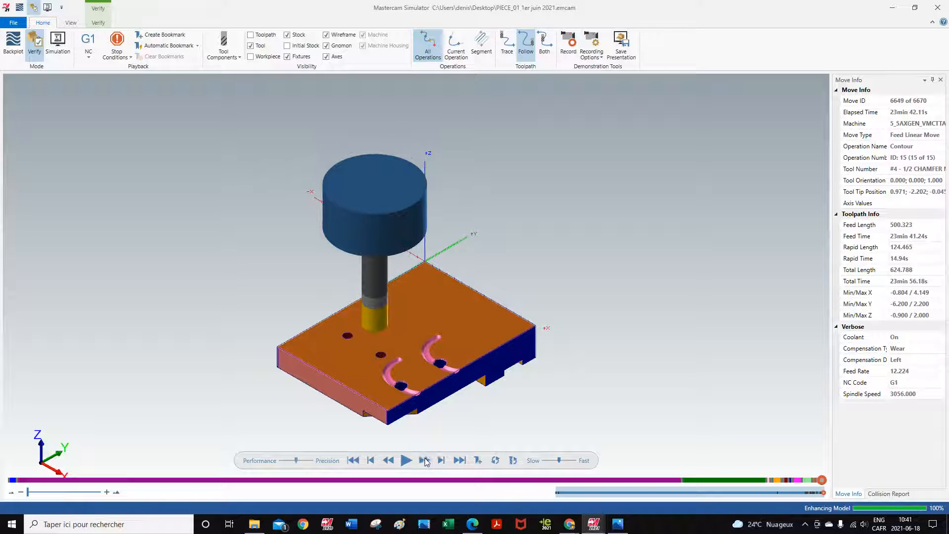
left_click(426, 460)
left_click(425, 461)
left_click(425, 461)
left_click(426, 460)
left_click(425, 460)
left_click(426, 461)
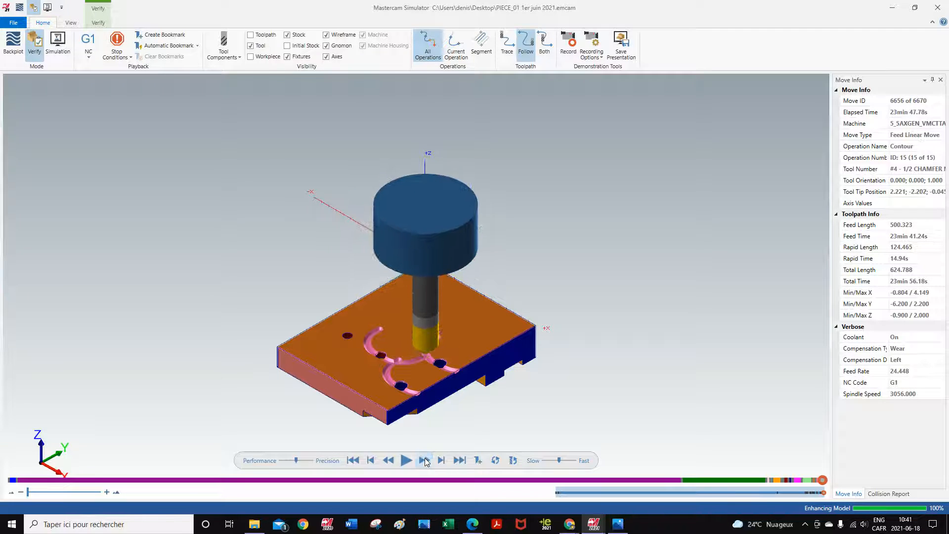
left_click(425, 460)
left_click(425, 460)
left_click(424, 461)
left_click(424, 461)
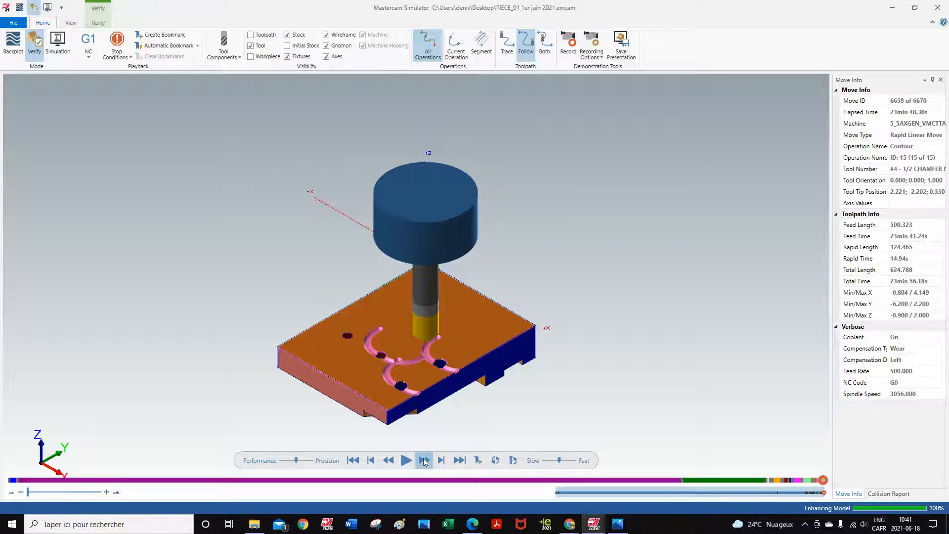
left_click(424, 460)
left_click(424, 461)
left_click(425, 460)
left_click(424, 461)
left_click(424, 460)
left_click(425, 460)
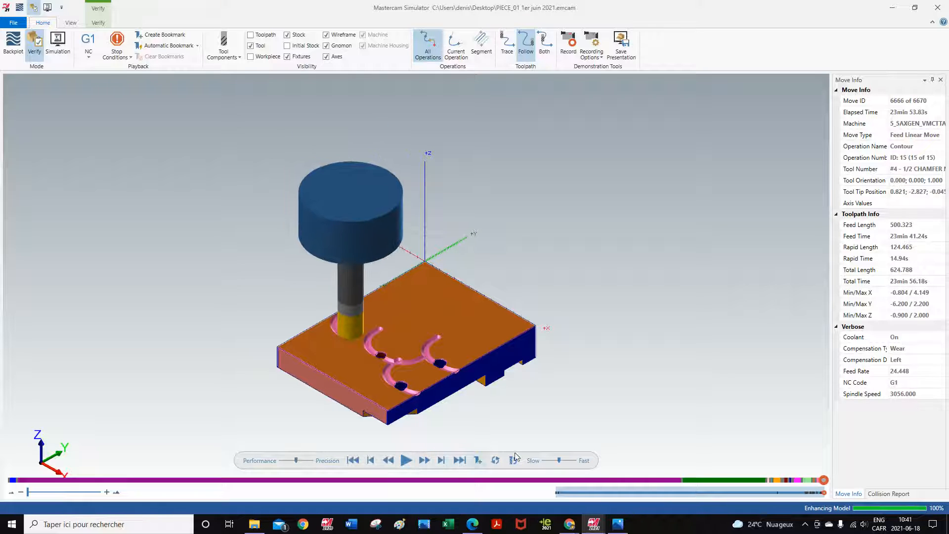
left_click(893, 8)
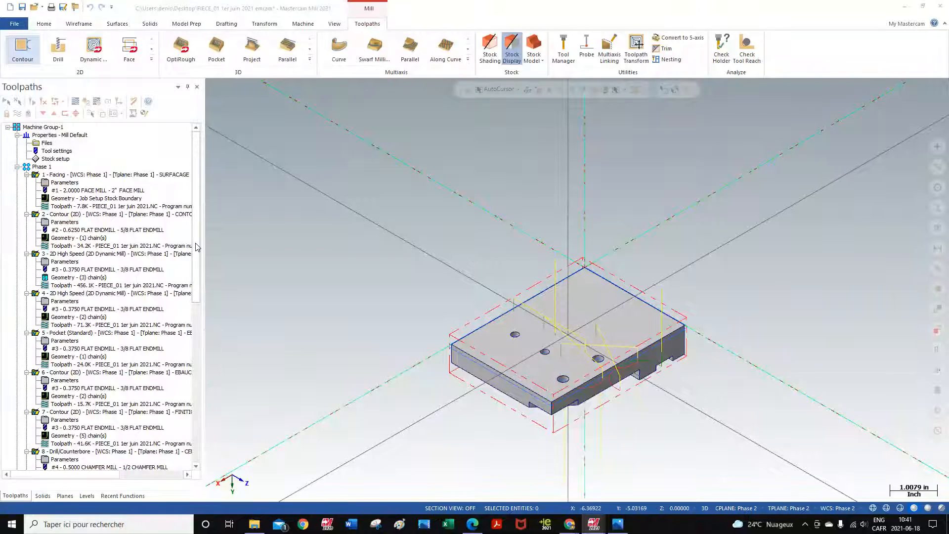
Step: Disable midpoint entry/exit, Entry and Exit for the 2D chamfer contour, set its start and end extensions to 50%, and regenerate the toolpath
scroll(99, 346, "down", 13)
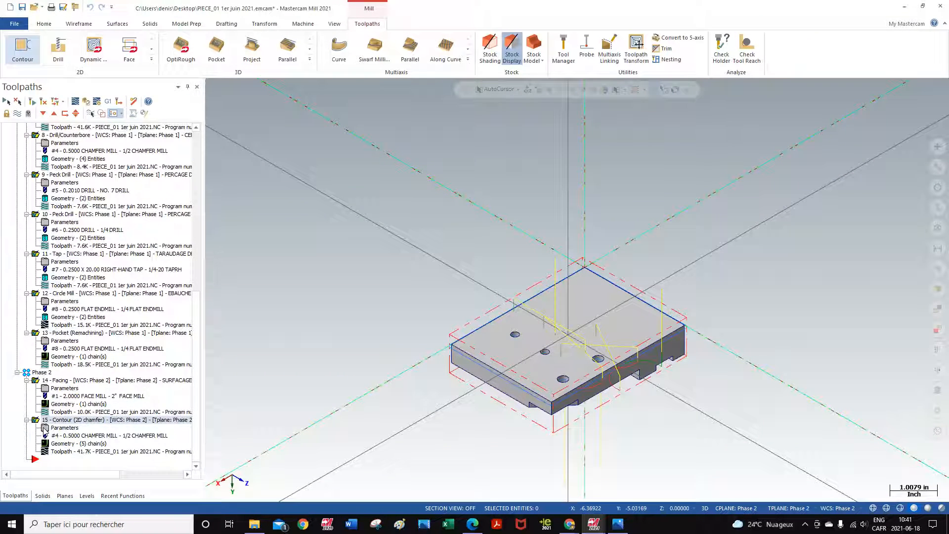
left_click(59, 428)
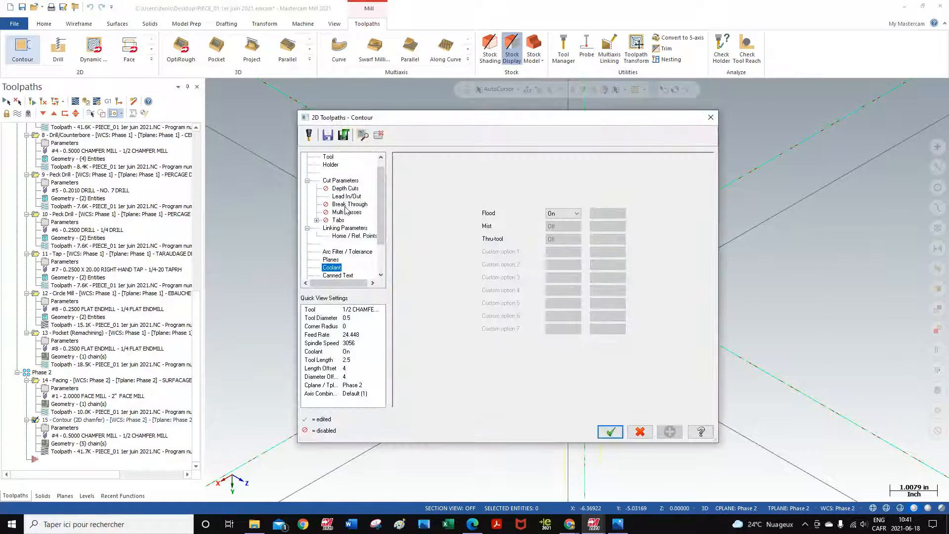
left_click(347, 197)
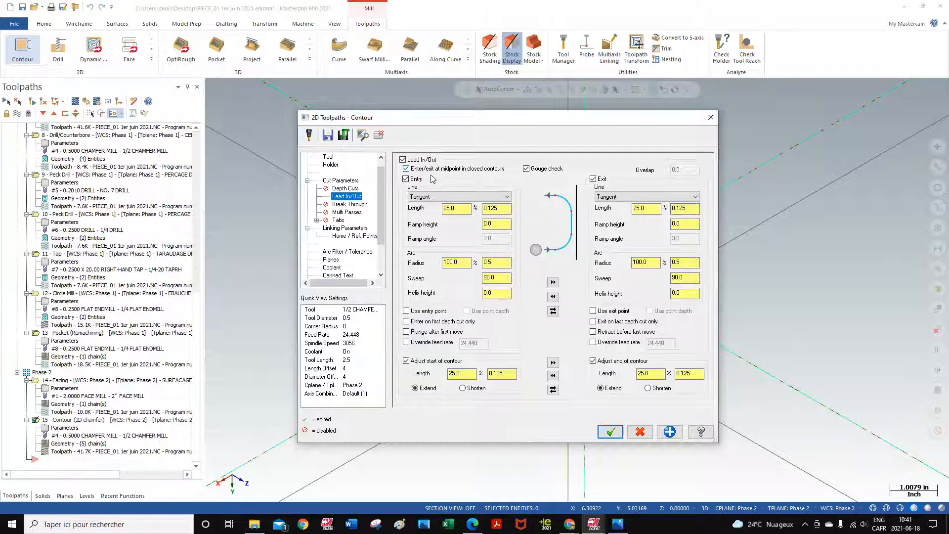
left_click(405, 168)
left_click(406, 179)
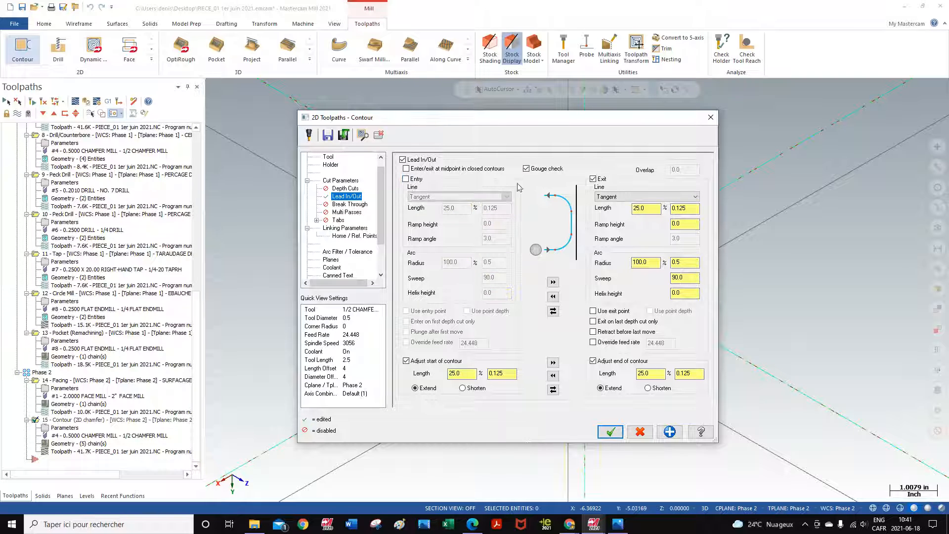
left_click(593, 179)
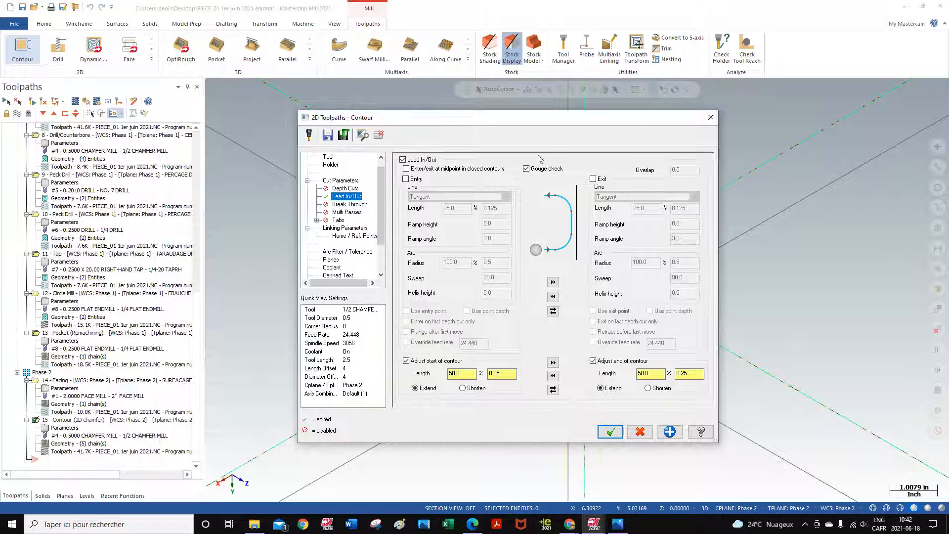
left_click(612, 433)
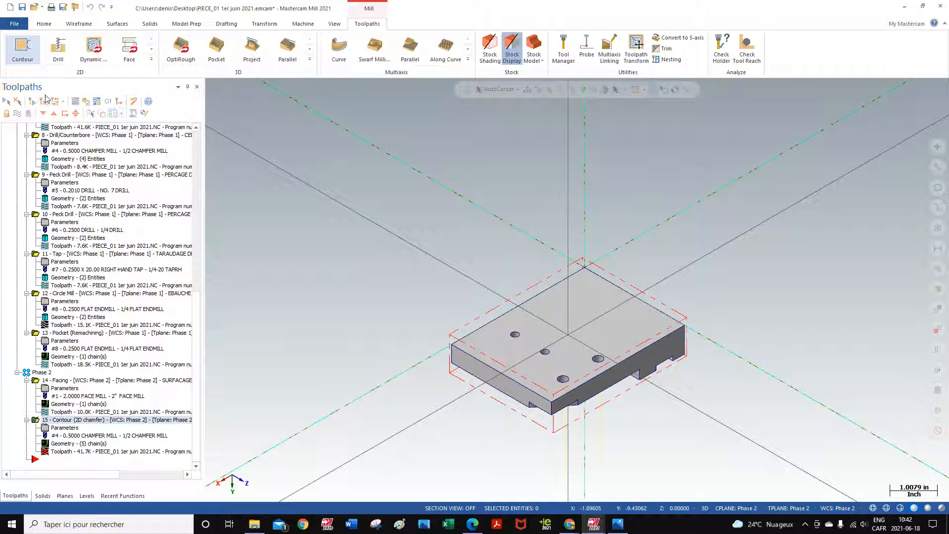
left_click(43, 102)
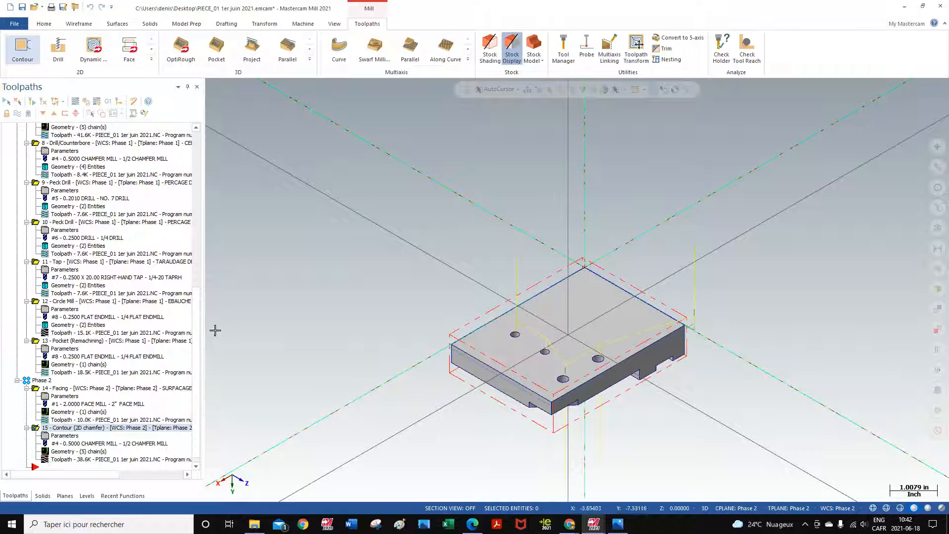
Step: Select all operations, run the verification again to the end, and inspect the chamfers on the outer edge and holes up close
left_click_drag(199, 309, 163, 154)
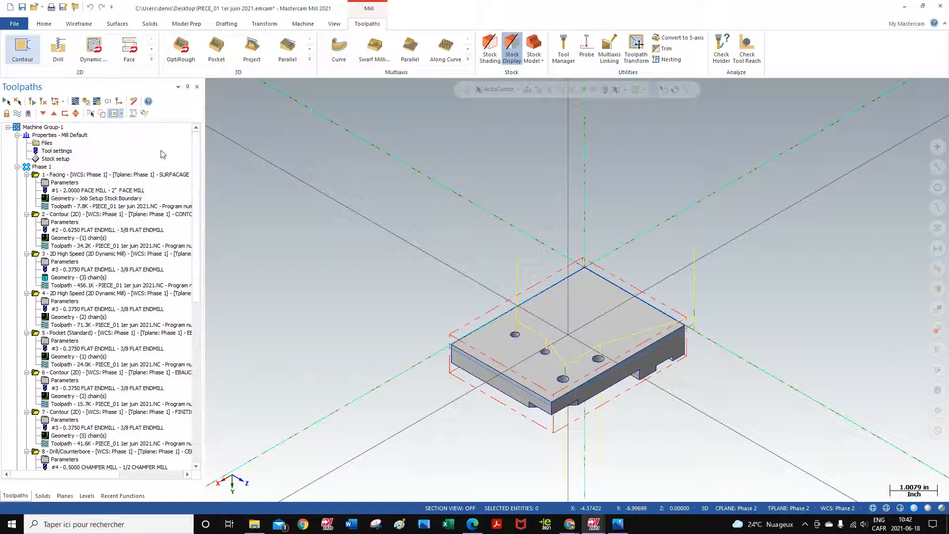
left_click(6, 101)
left_click(88, 101)
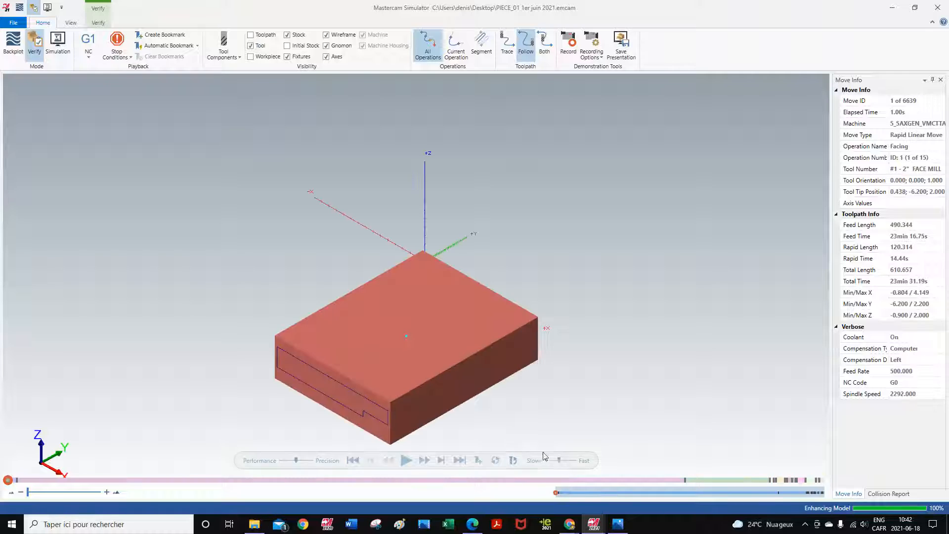
scroll(278, 390, "down", 2)
scroll(244, 377, "up", 3)
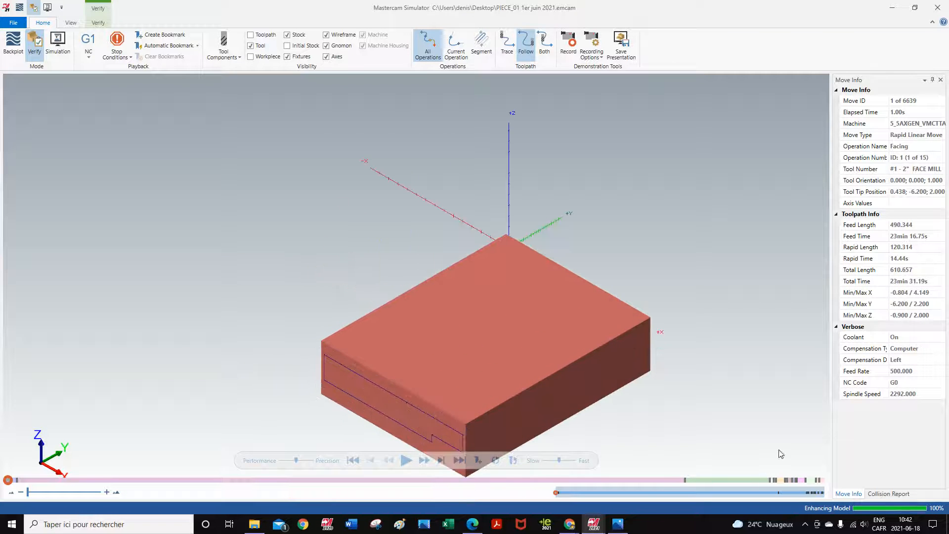
scroll(663, 449, "up", 2)
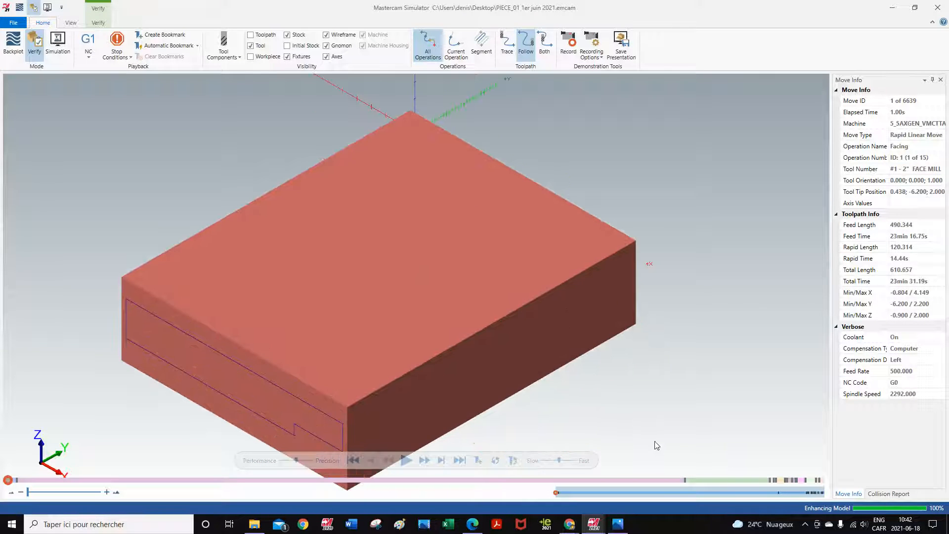
left_click(406, 460)
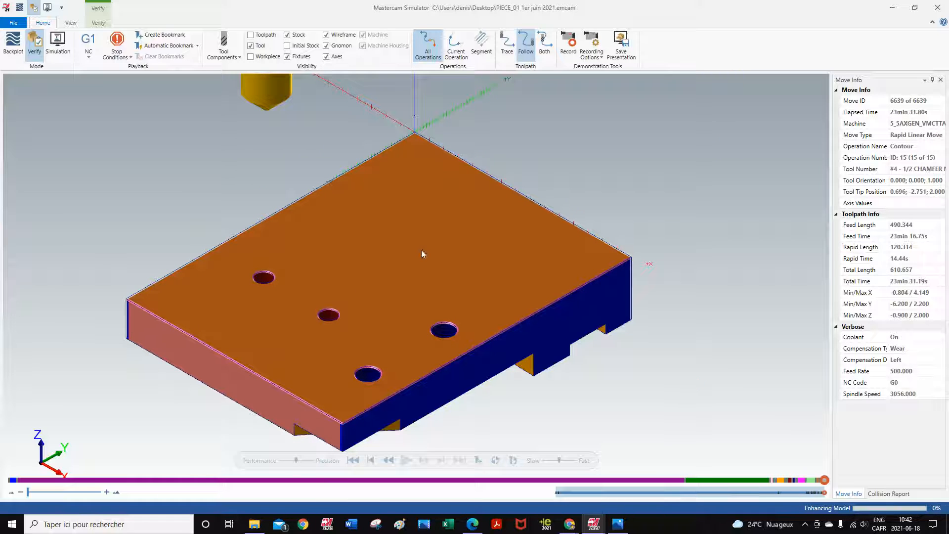
scroll(603, 244, "up", 3)
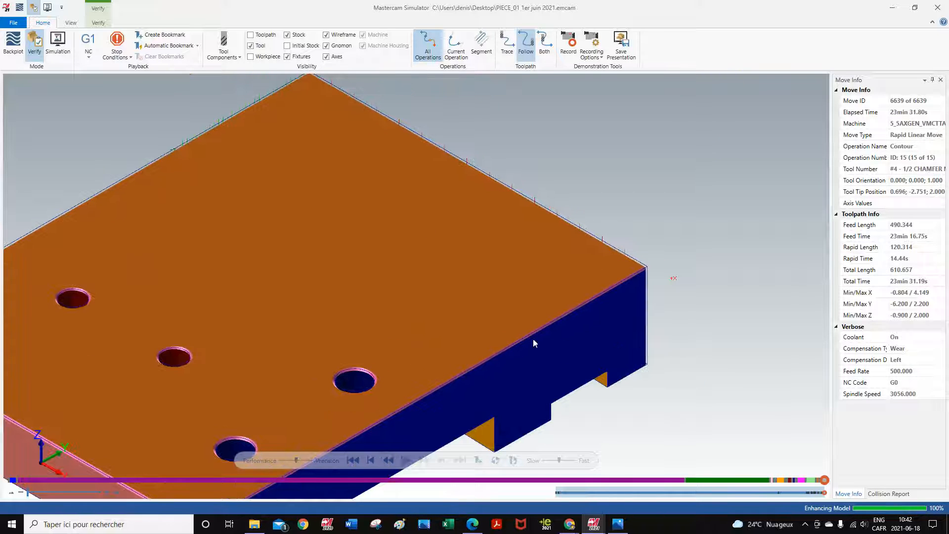
scroll(541, 178, "down", 3)
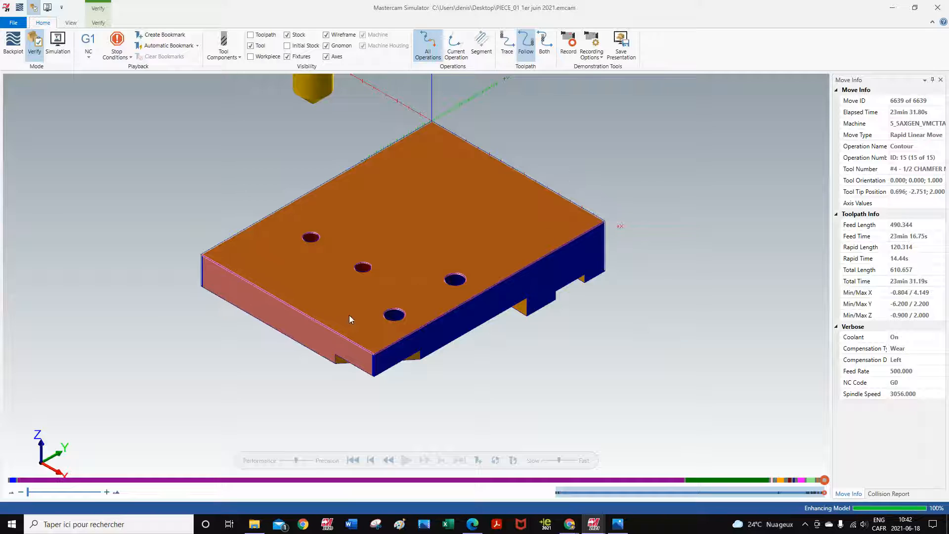
Step: Disable Gouge check in the lead in/out settings of the Phase 2 2D chamfer contour and regenerate the toolpath
scroll(333, 221, "down", 1)
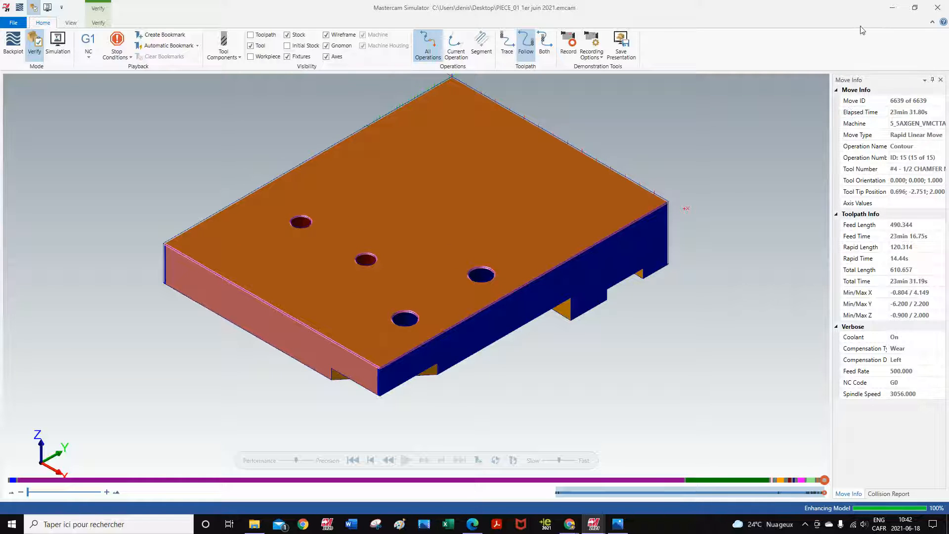
left_click(892, 7)
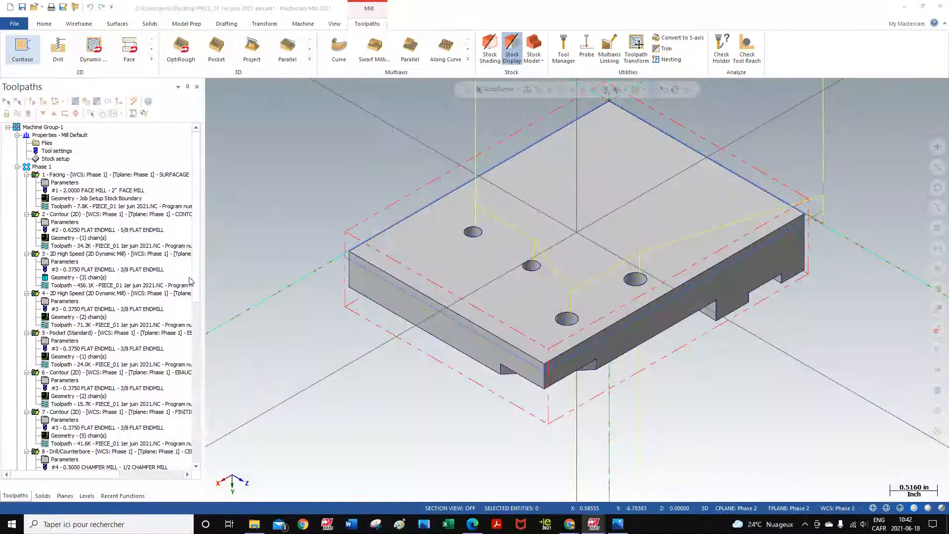
scroll(148, 396, "down", 13)
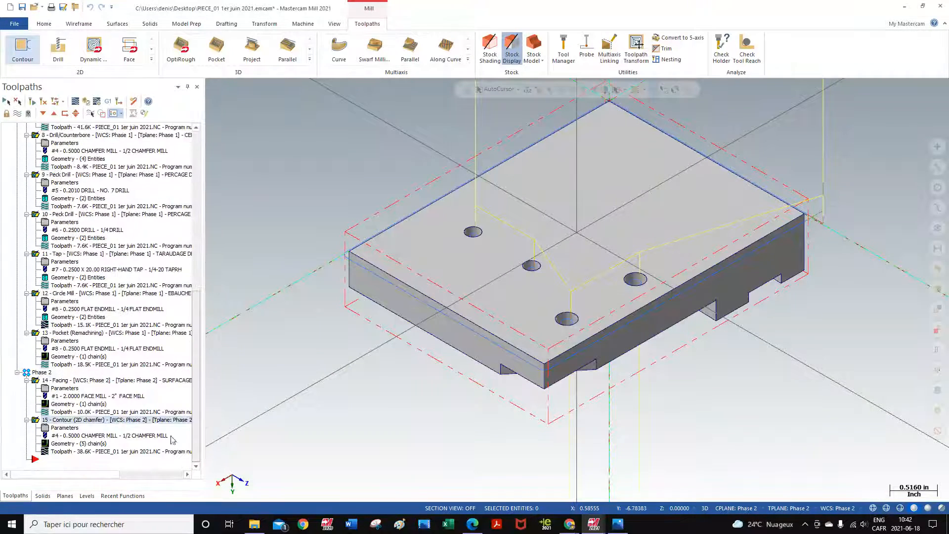
left_click(45, 429)
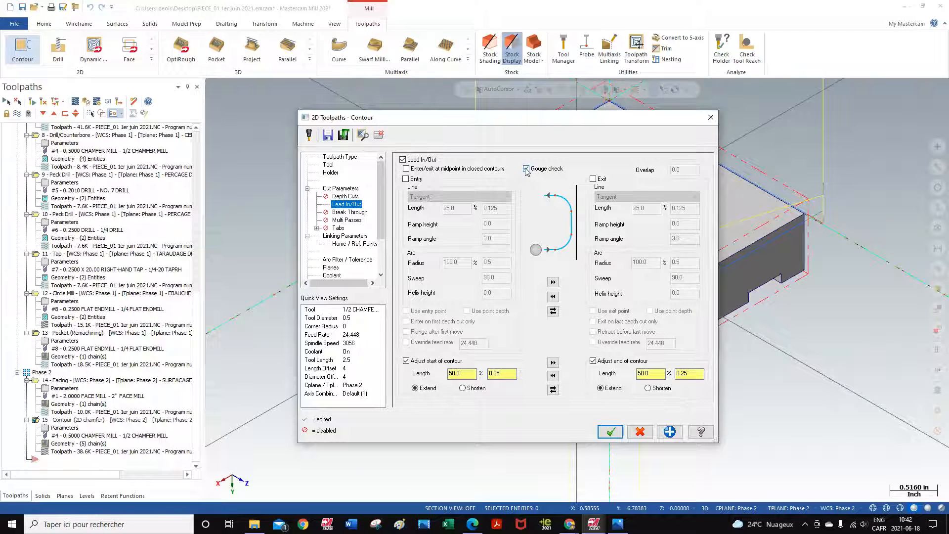
left_click(526, 169)
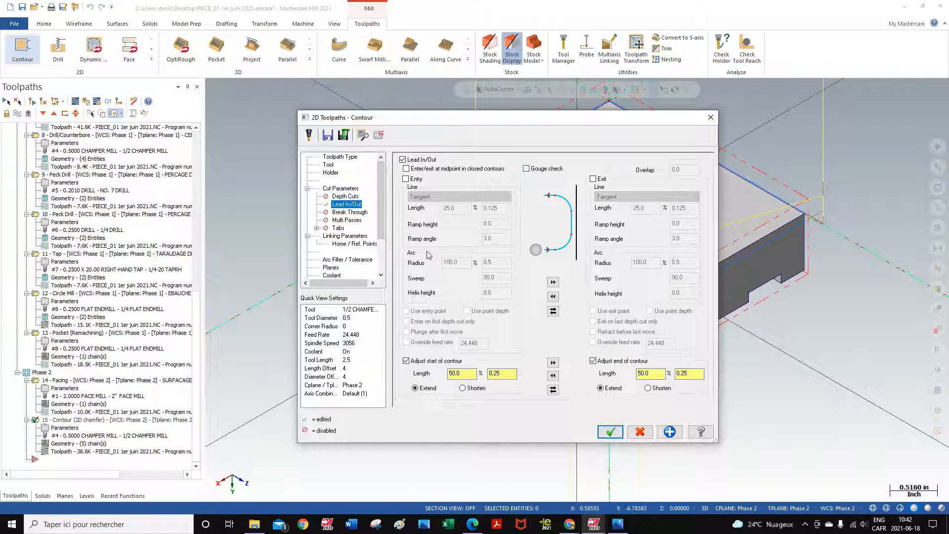
left_click(611, 433)
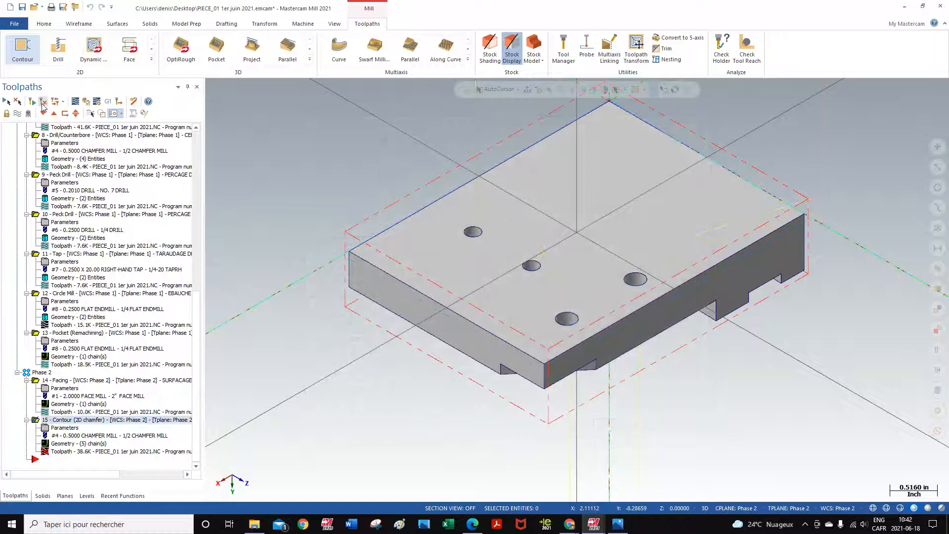
left_click(44, 105)
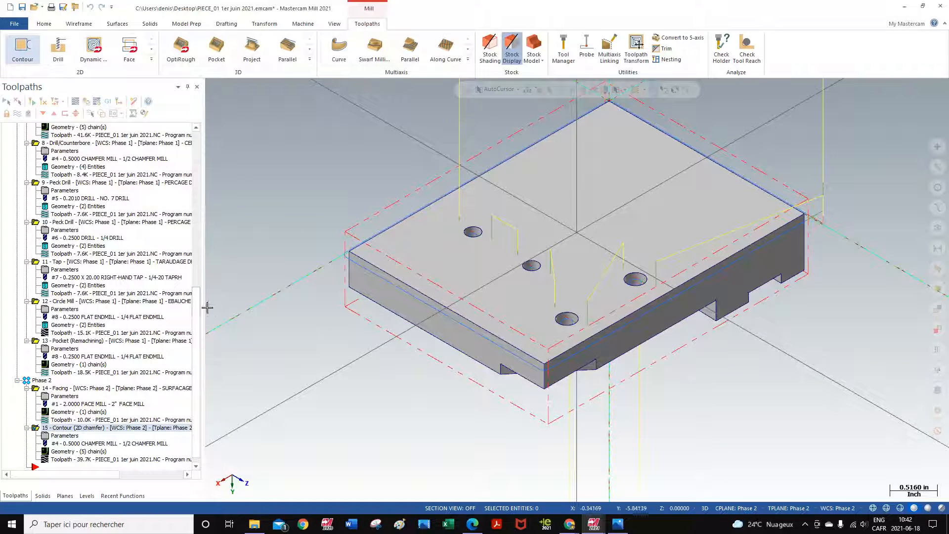
Step: Verify all operations to the end and examine the hole chamfers machined without Gouge check
left_click_drag(197, 311, 182, 127)
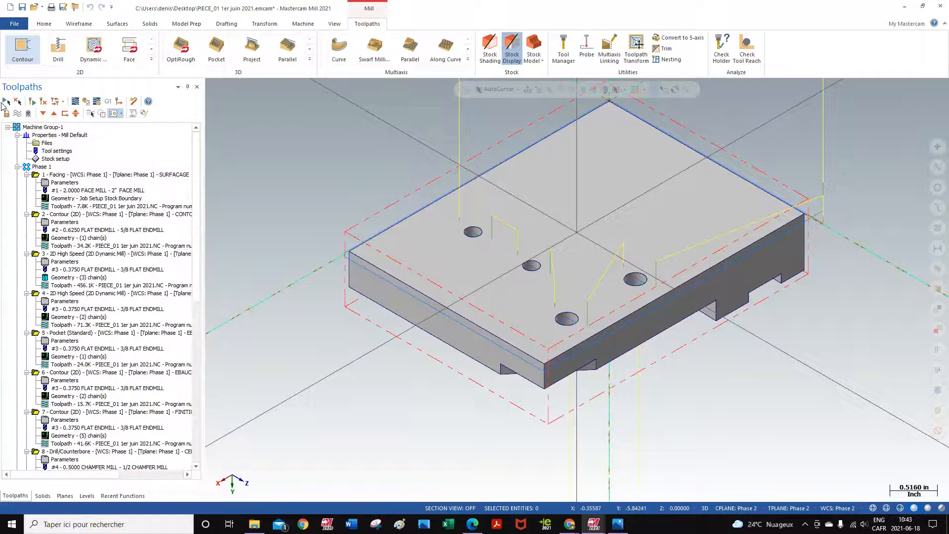
left_click(86, 103)
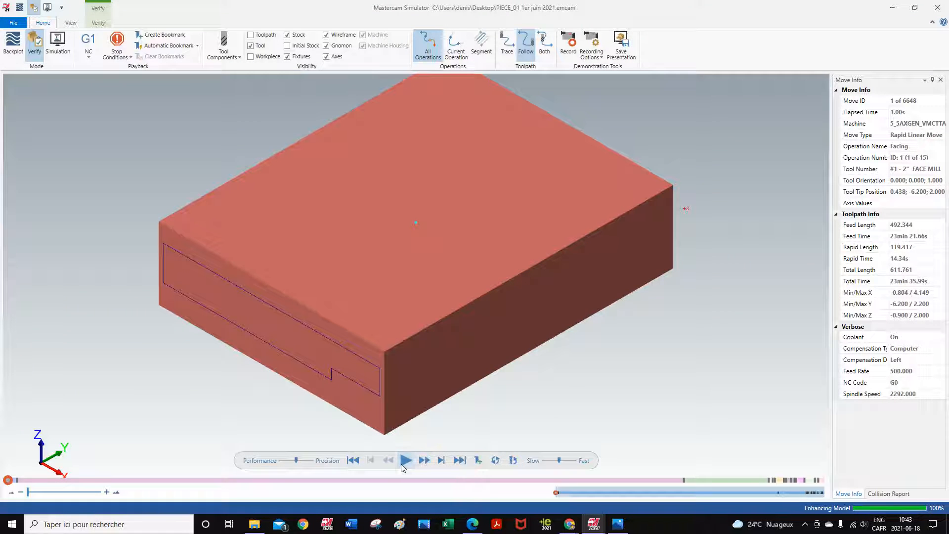
left_click(403, 462)
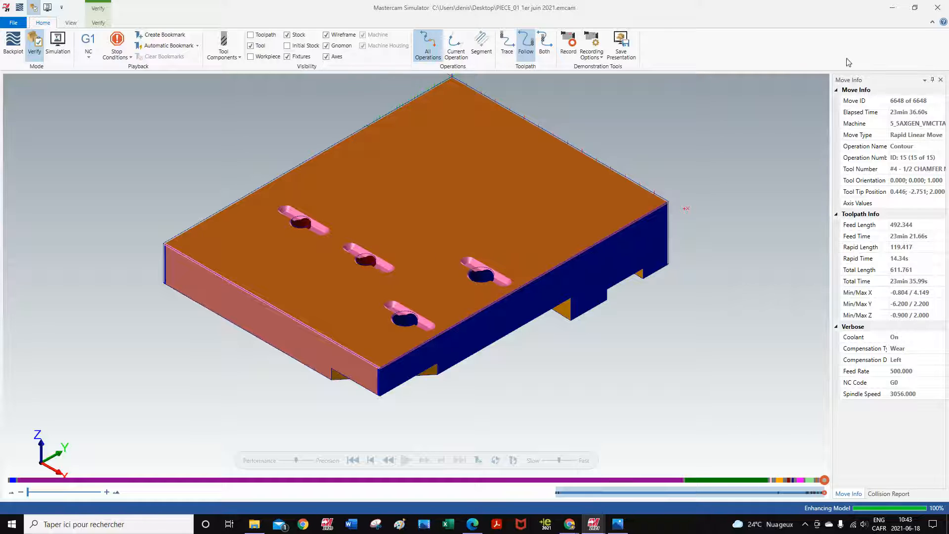
Step: Return to Mastercam, re-enable Gouge check in the 2D chamfer contour's lead in/out settings, and regenerate the toolpath
left_click(893, 10)
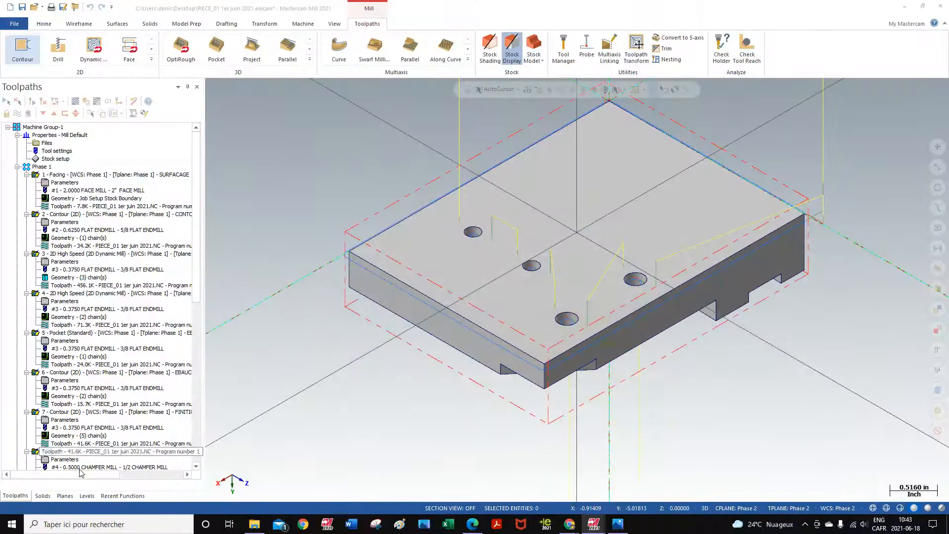
left_click_drag(195, 272, 196, 433)
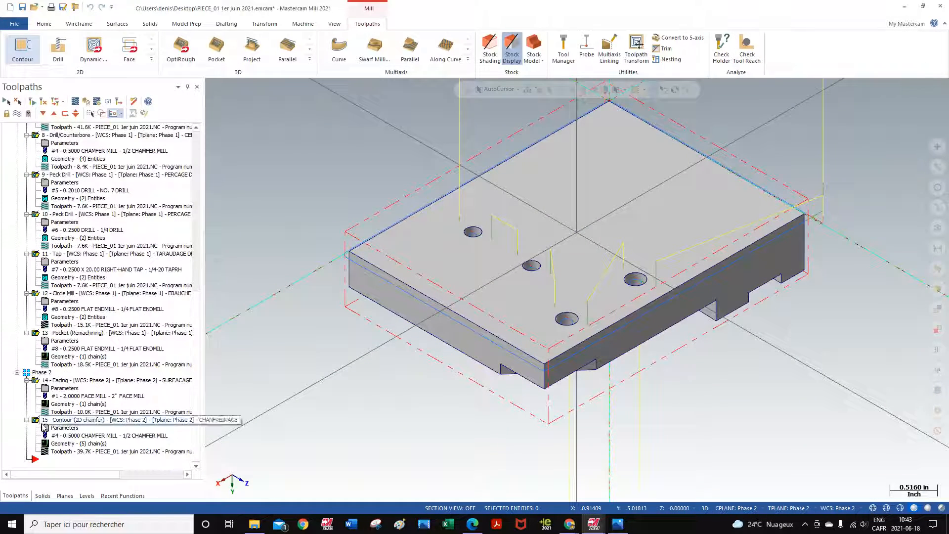
left_click(44, 429)
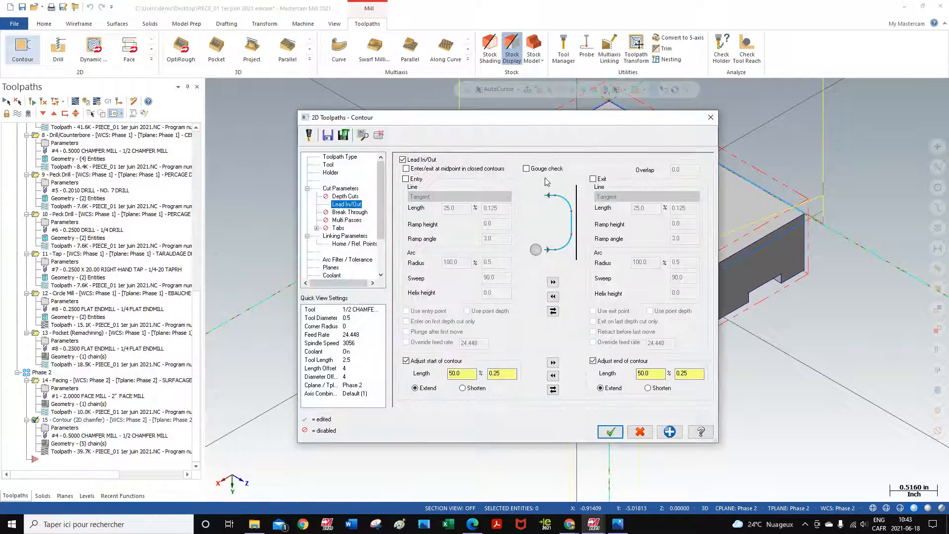
left_click(526, 169)
left_click(612, 432)
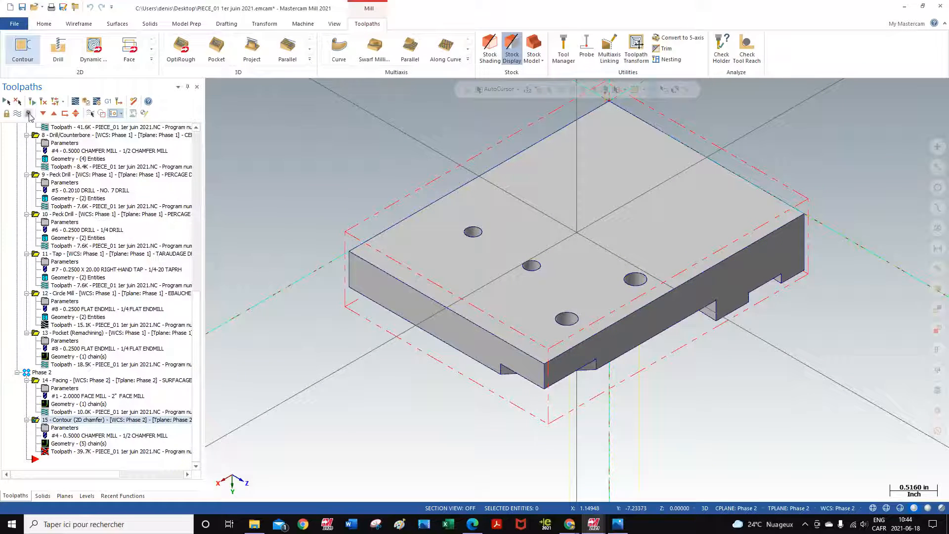
left_click(43, 101)
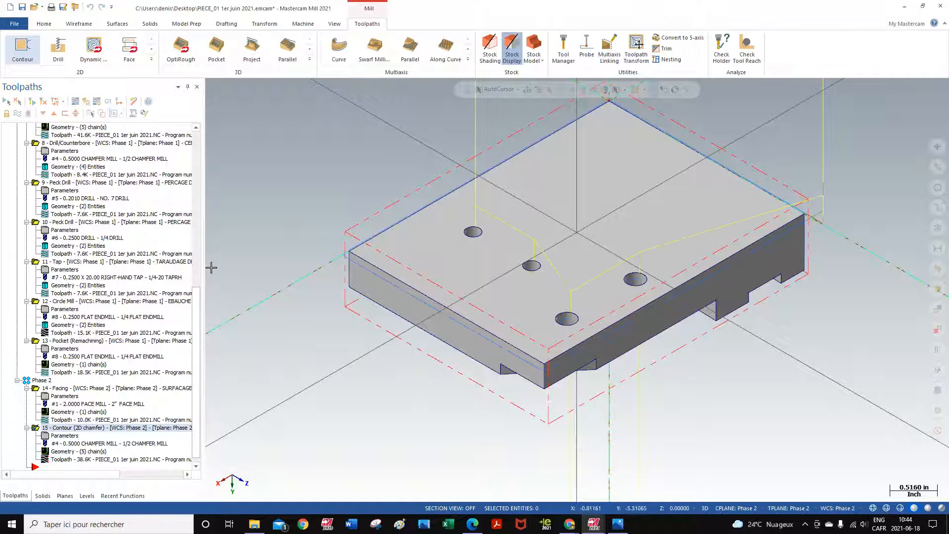
Step: Select all operations, rerun the verification to the end with Gouge check active, and inspect the outer edge and hole chamfers
left_click_drag(198, 314, 198, 171)
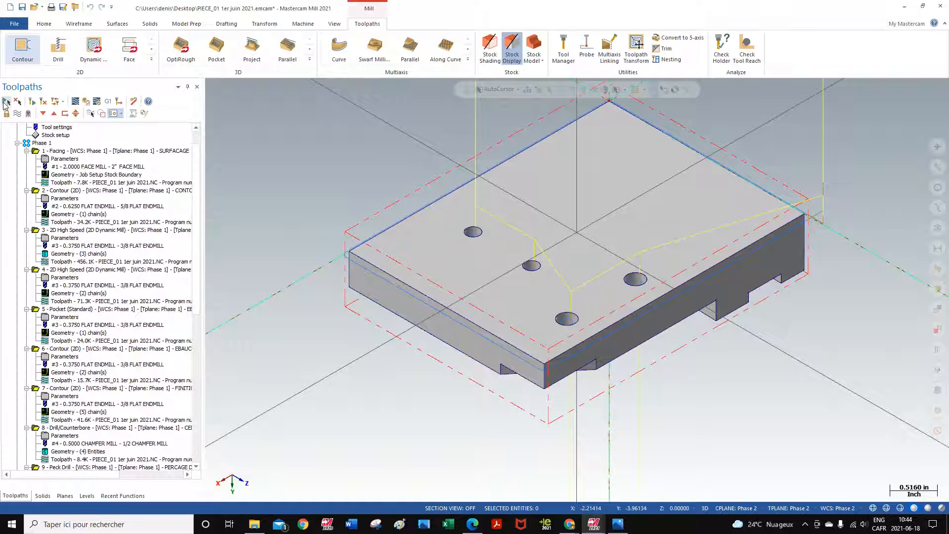
left_click(6, 101)
left_click(86, 101)
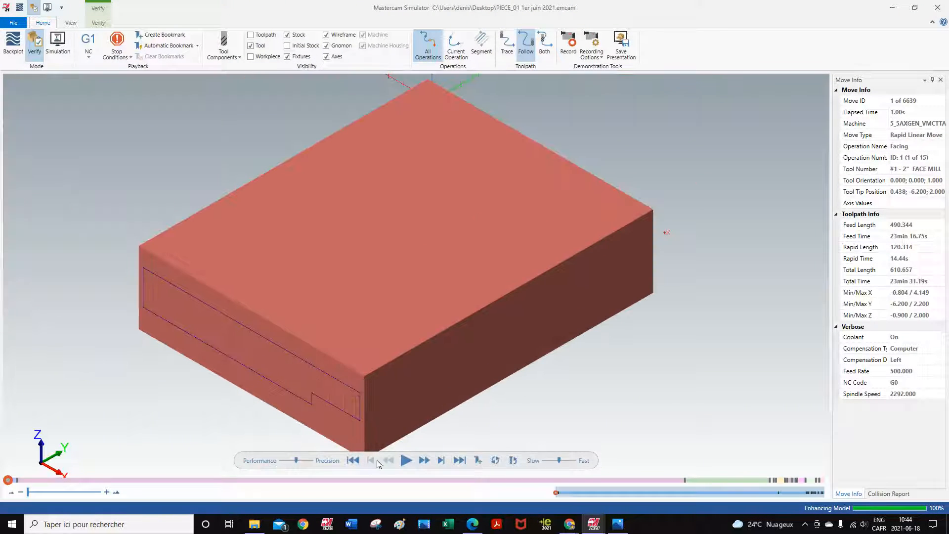
left_click(405, 460)
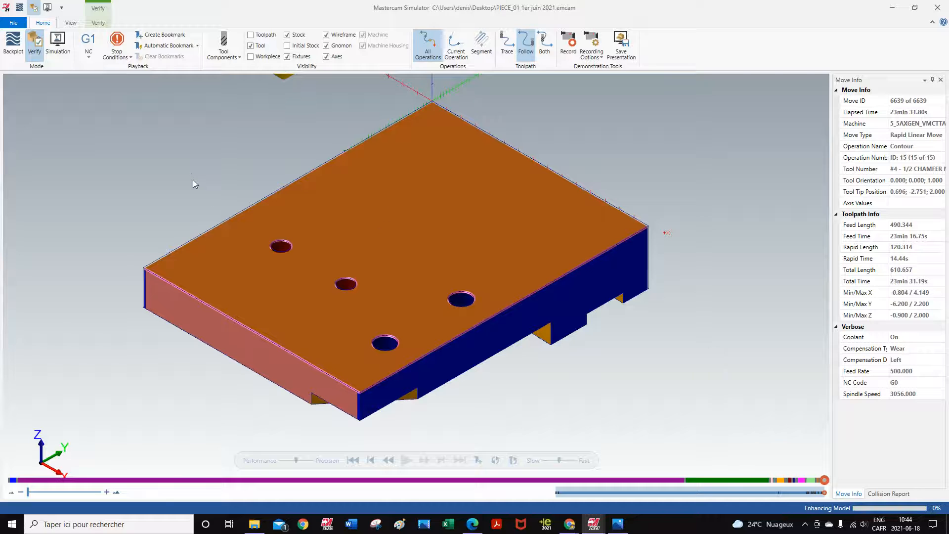
scroll(203, 184, "up", 2)
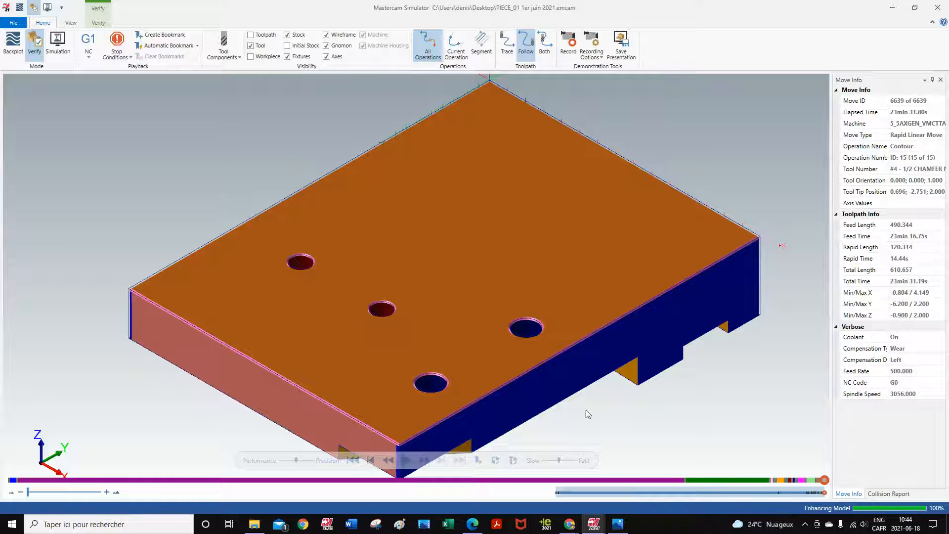
scroll(618, 358, "down", 2)
scroll(584, 230, "up", 1)
scroll(649, 242, "down", 2)
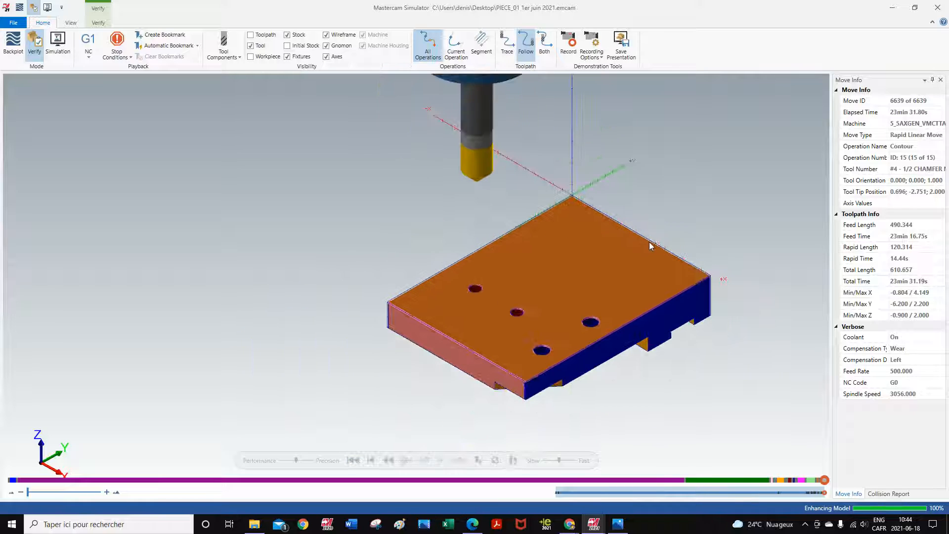